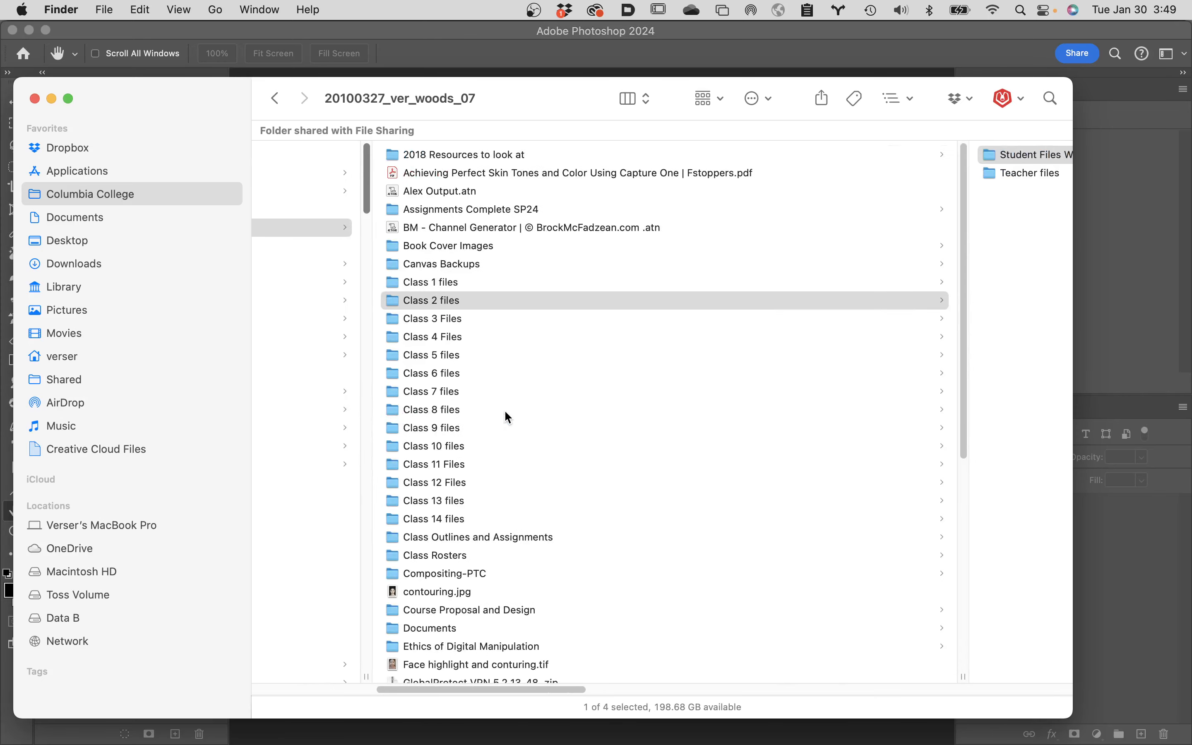
Examine the contents of the Student Files Week 02 folder.
scroll(504, 410, "right", 7)
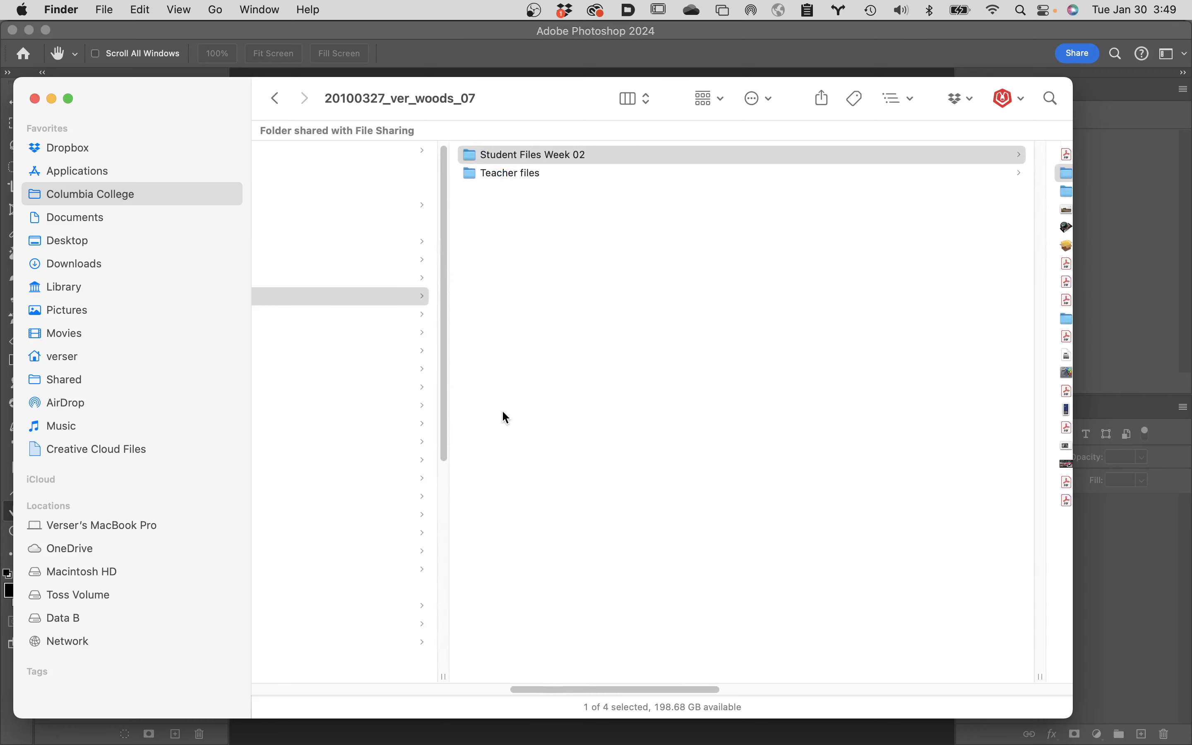
scroll(505, 417, "right", 3)
scroll(674, 330, "right", 6)
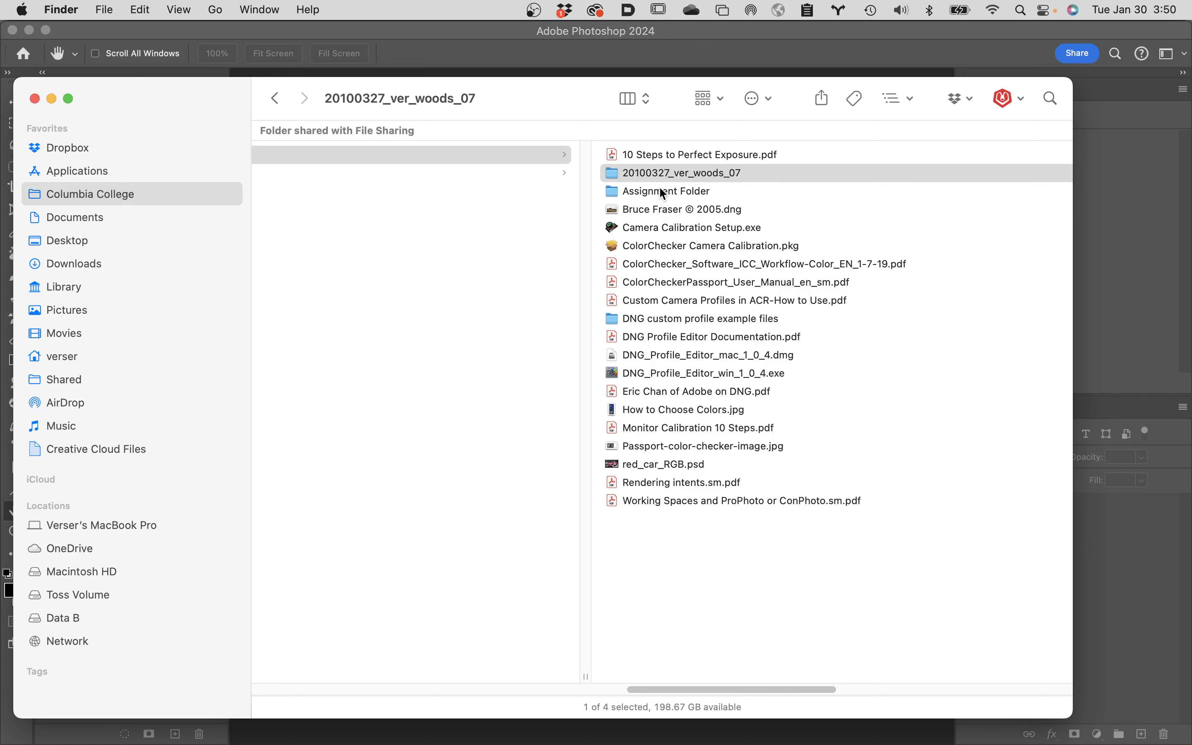
mouse_move(296, 742)
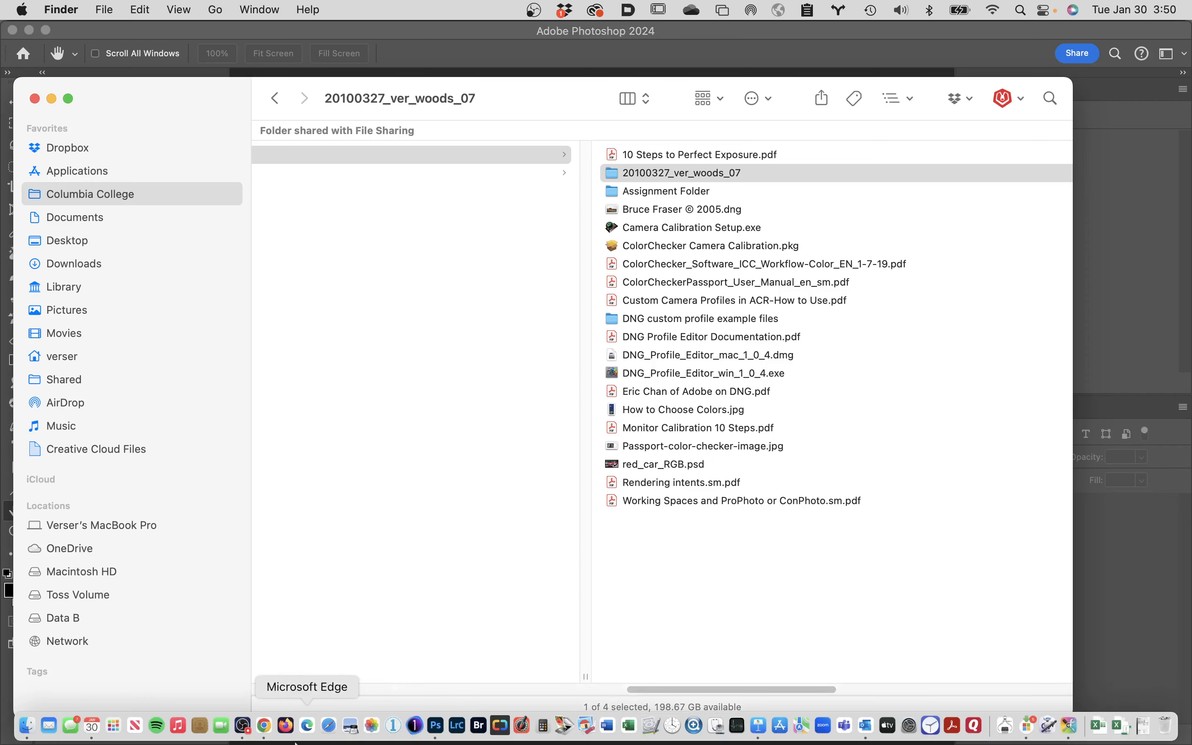
left_click(243, 726)
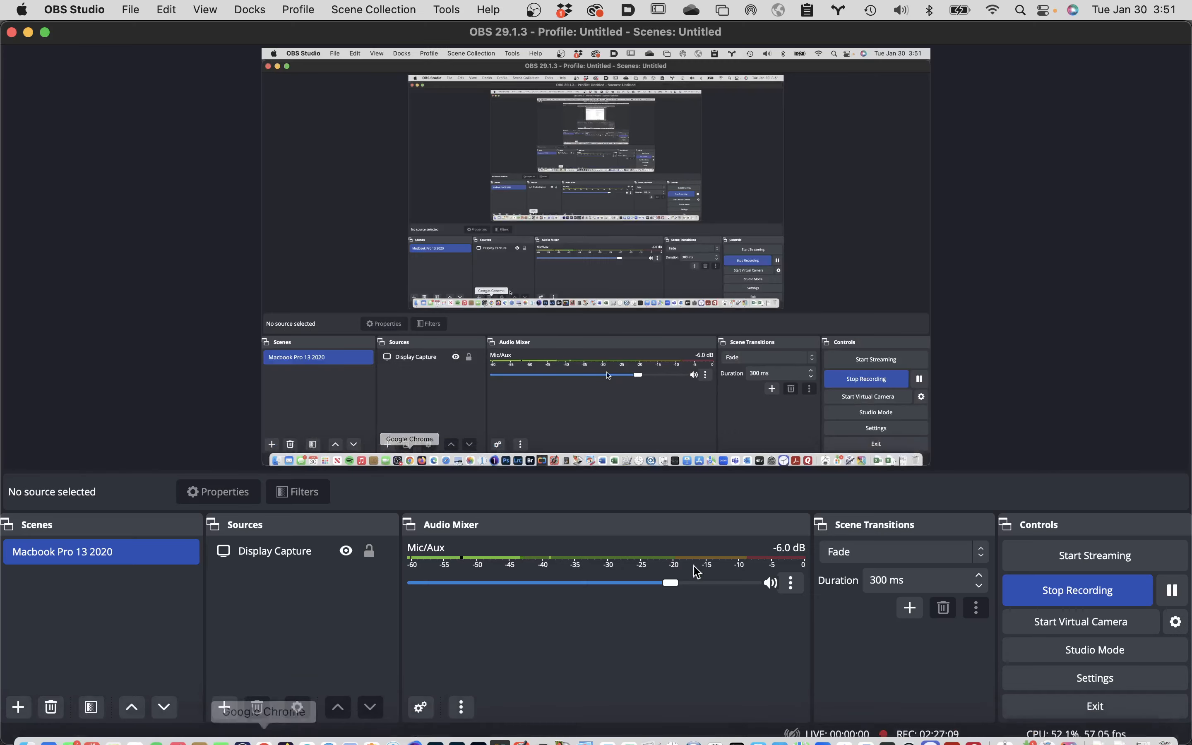
left_click(1175, 593)
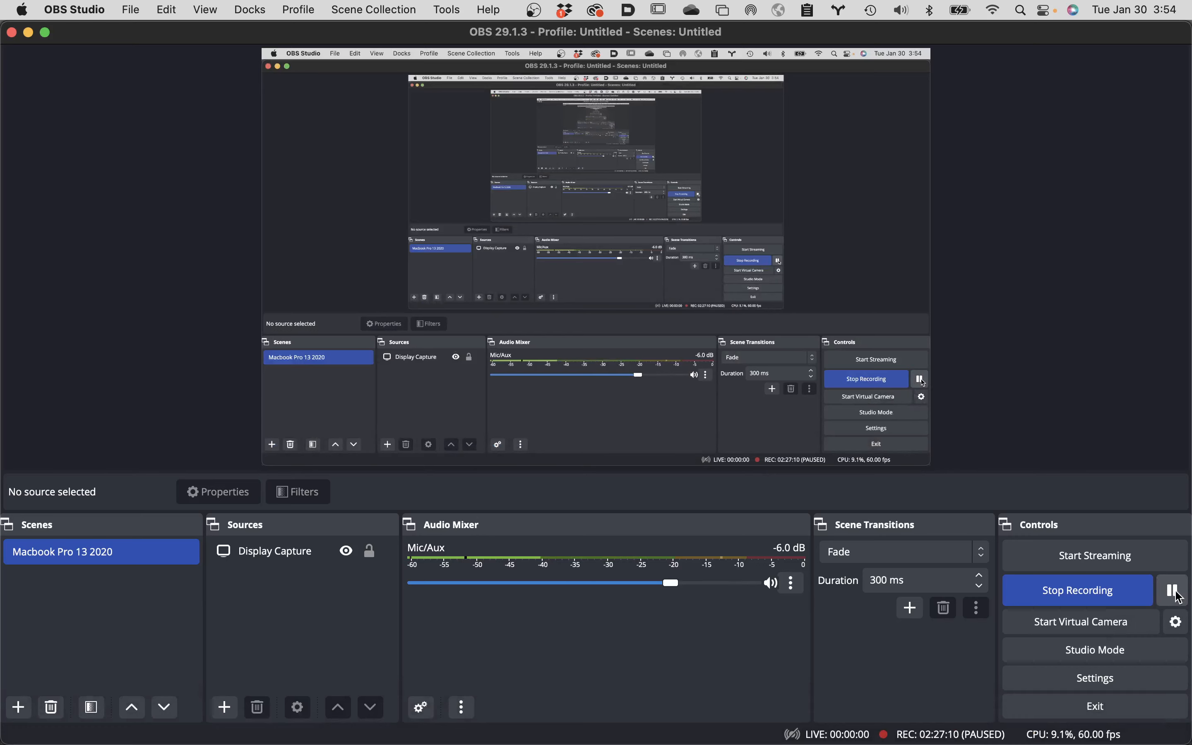
Switch to Finder, launch ColorChecker Camera Calibration from the Applications folder, and dismiss the display calibration notice.
mouse_move(19, 742)
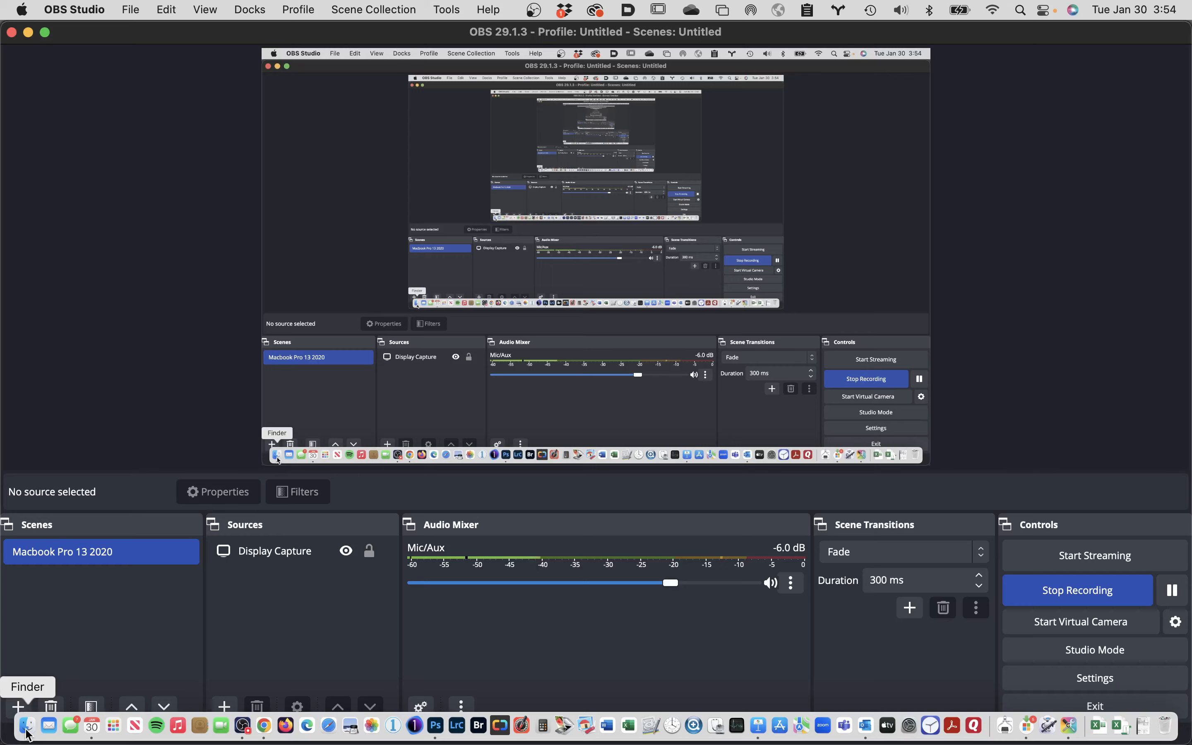
left_click(27, 735)
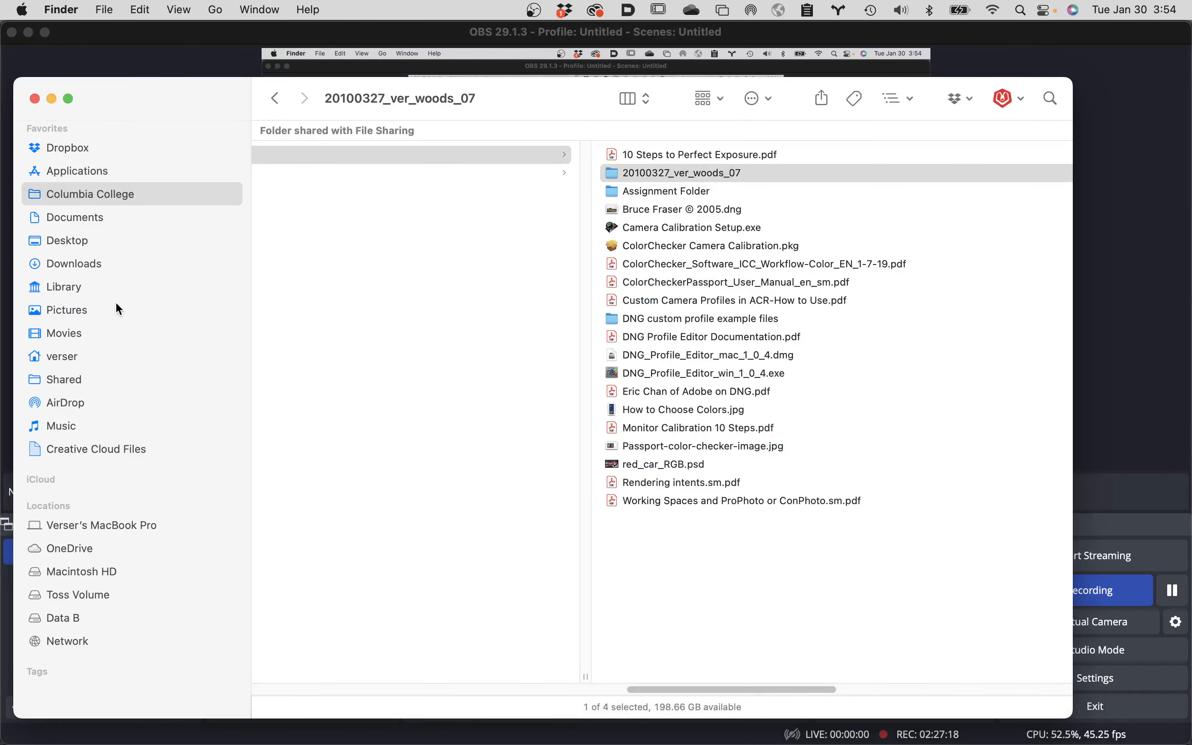
left_click(107, 166)
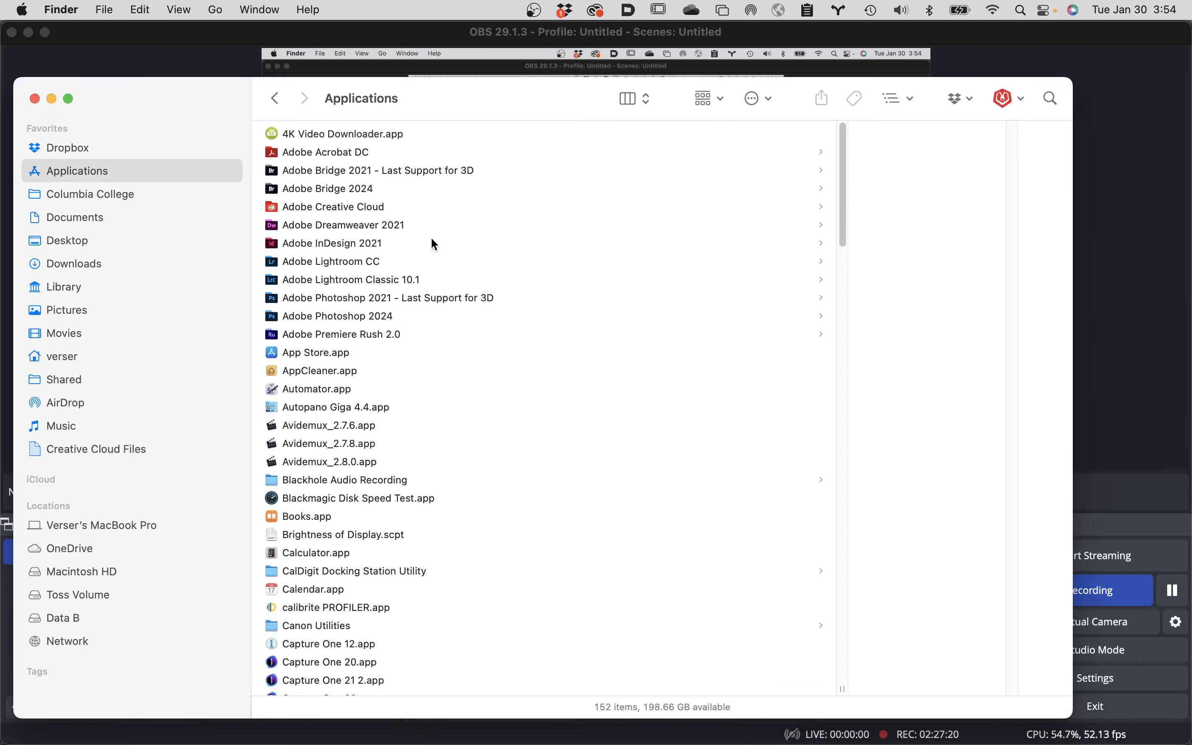
scroll(394, 424, "down", 10)
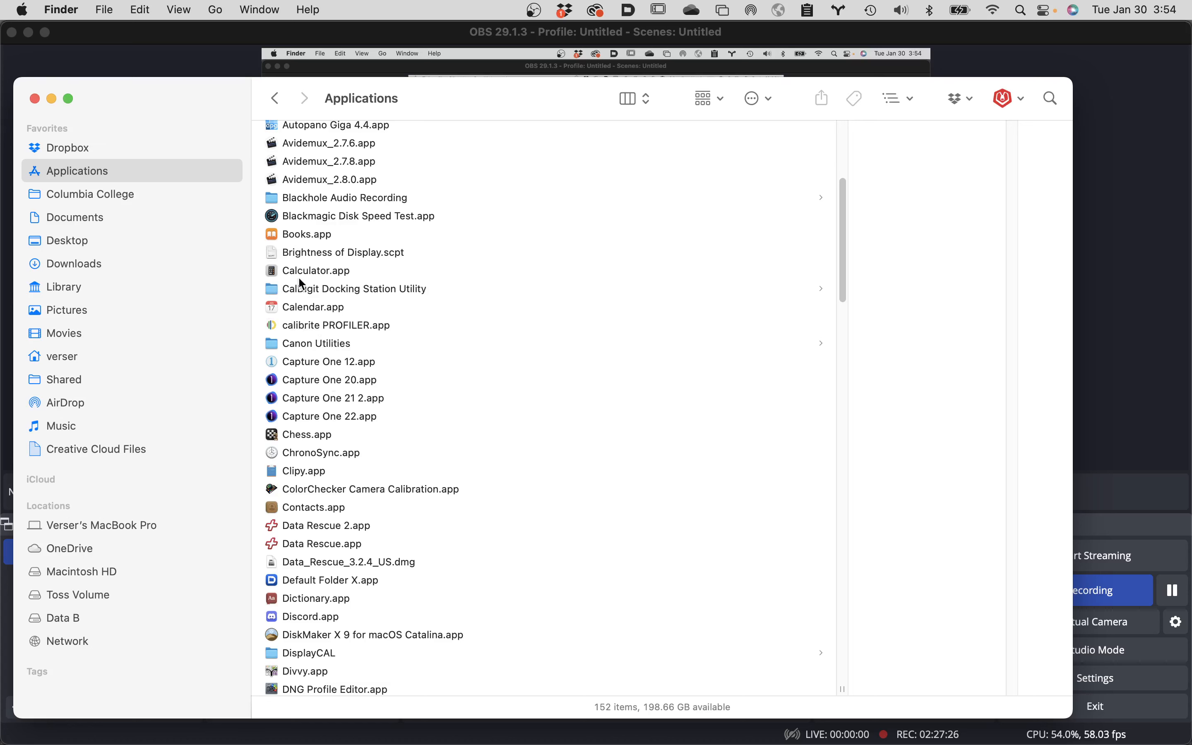
scroll(422, 325, "down", 1)
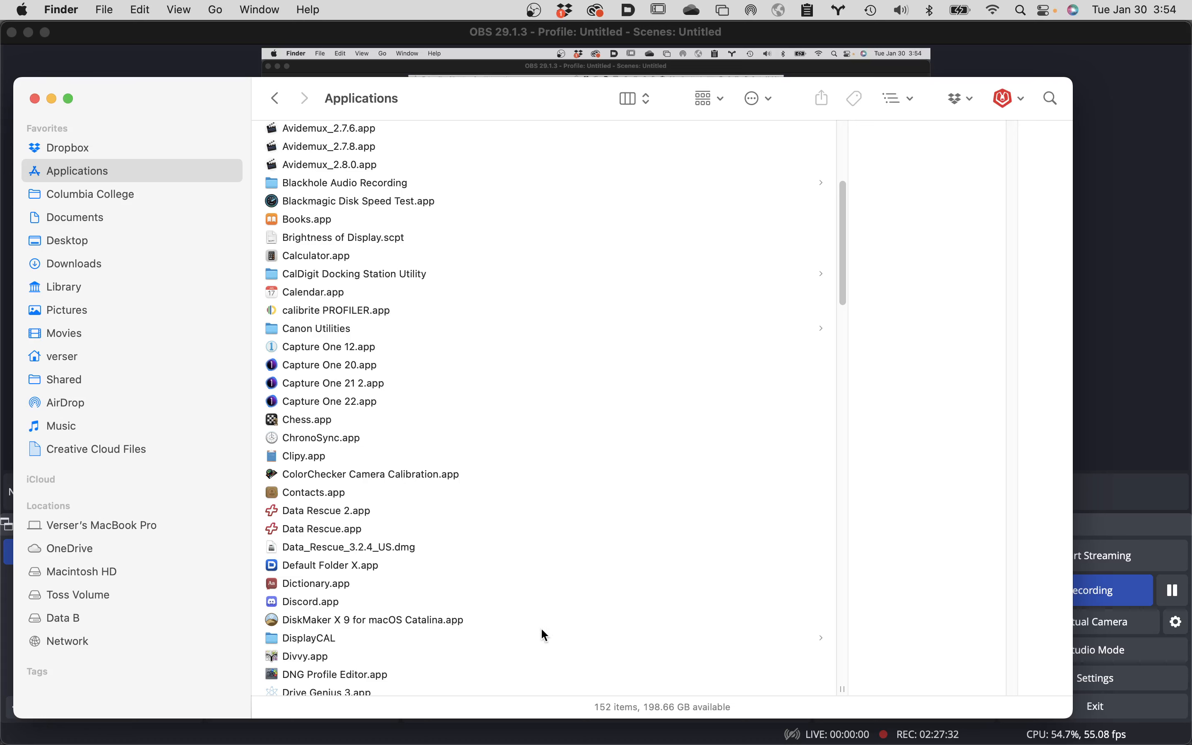
scroll(544, 635, "down", 1)
scroll(542, 630, "down", 4)
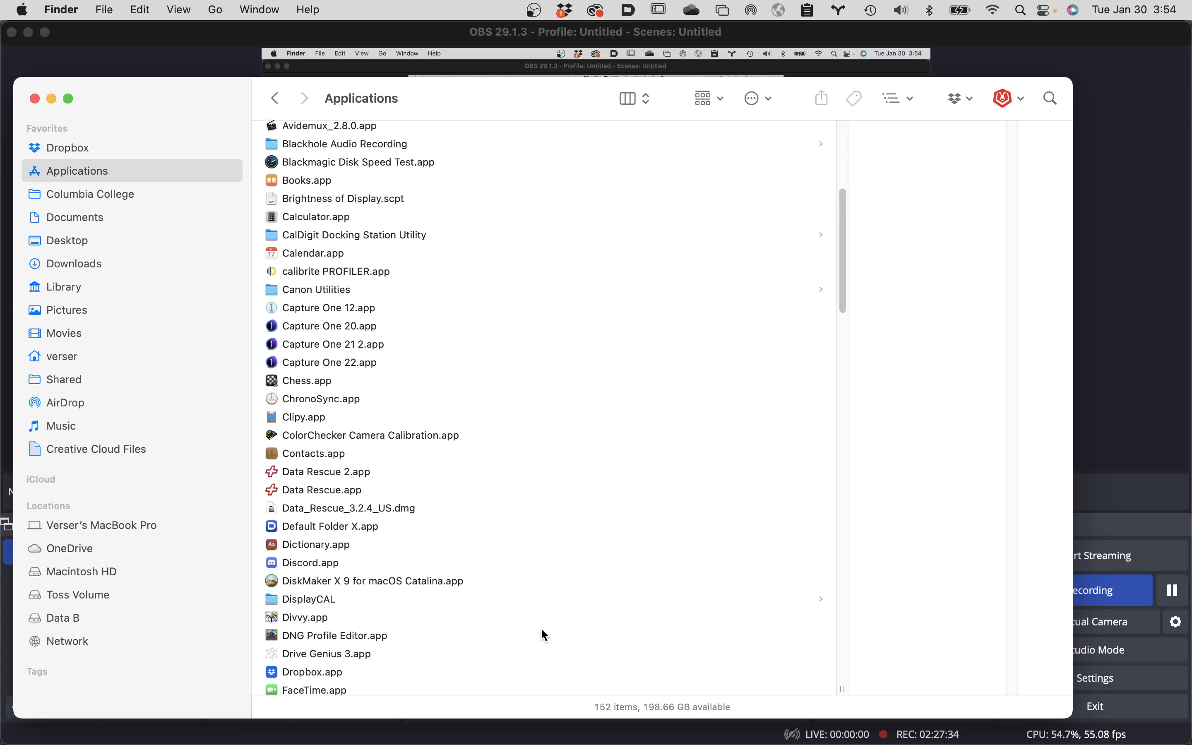
scroll(543, 631, "down", 2)
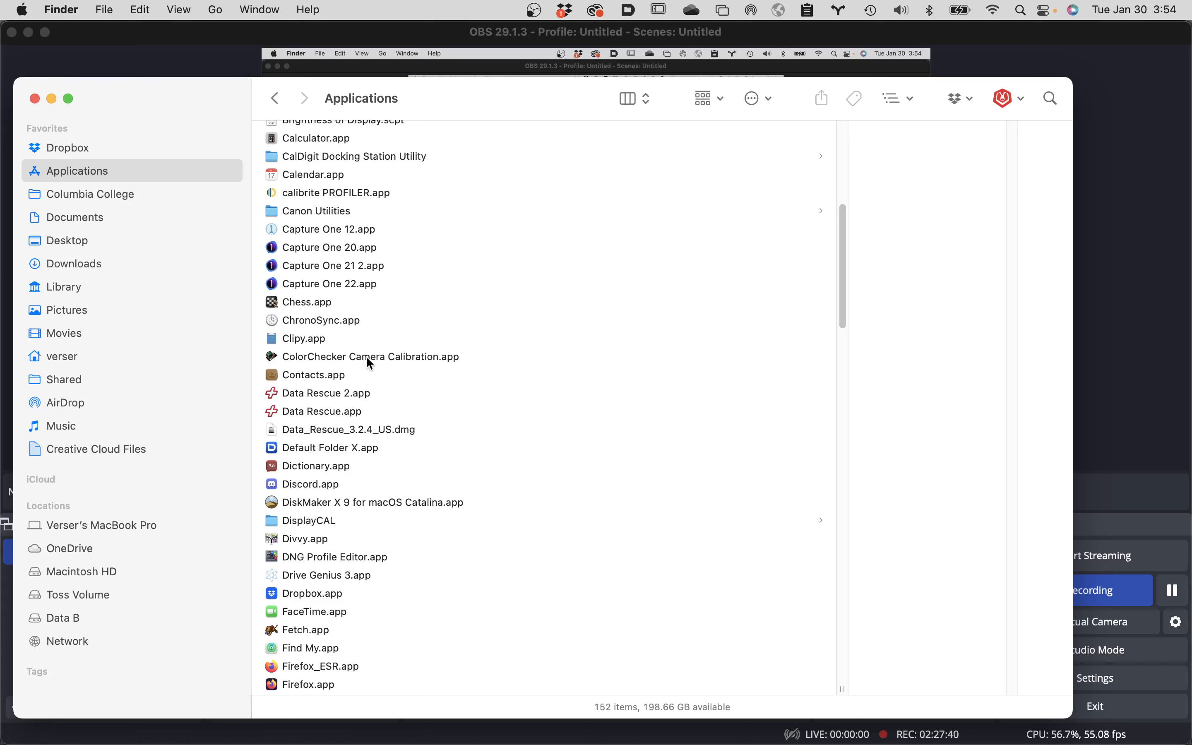
double_click(275, 359)
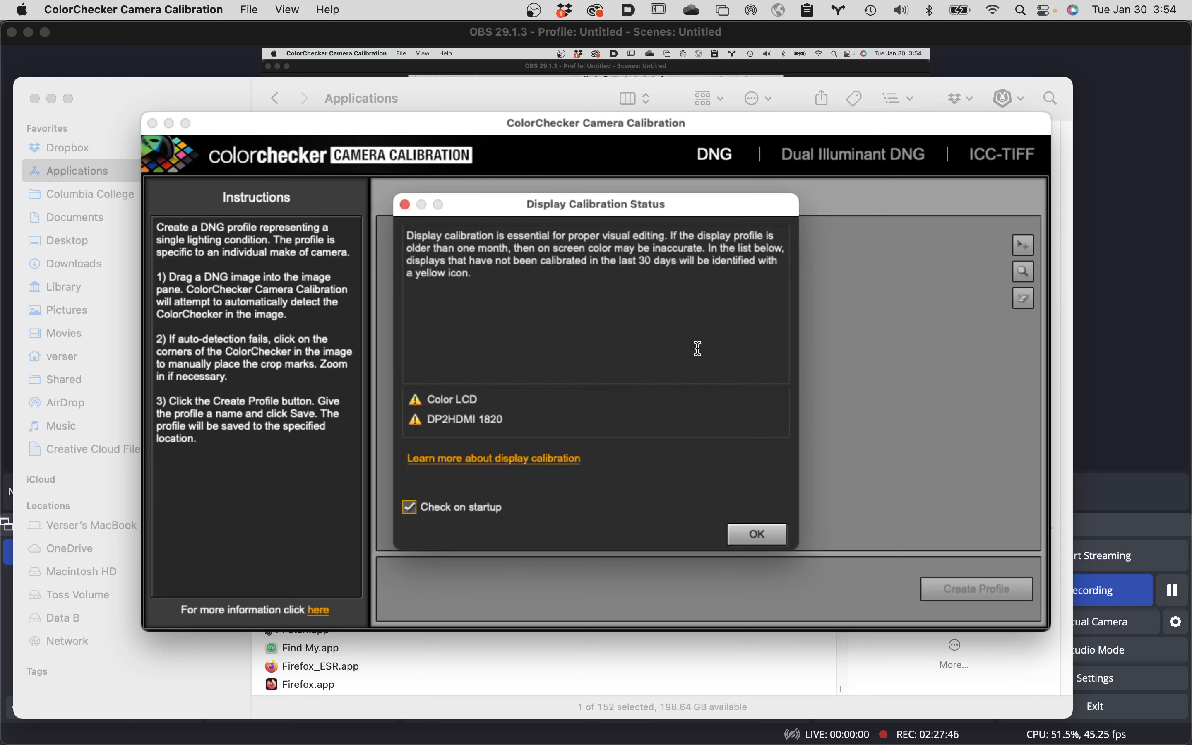
left_click(759, 534)
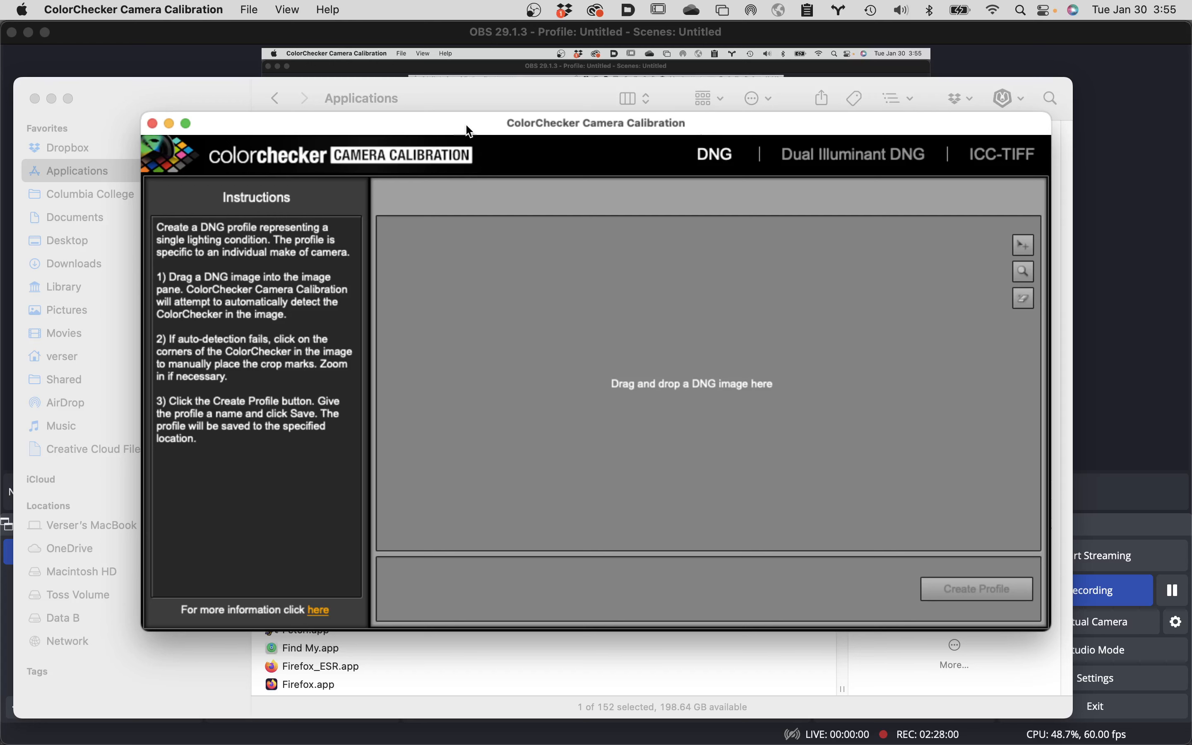
left_click_drag(465, 124, 402, 91)
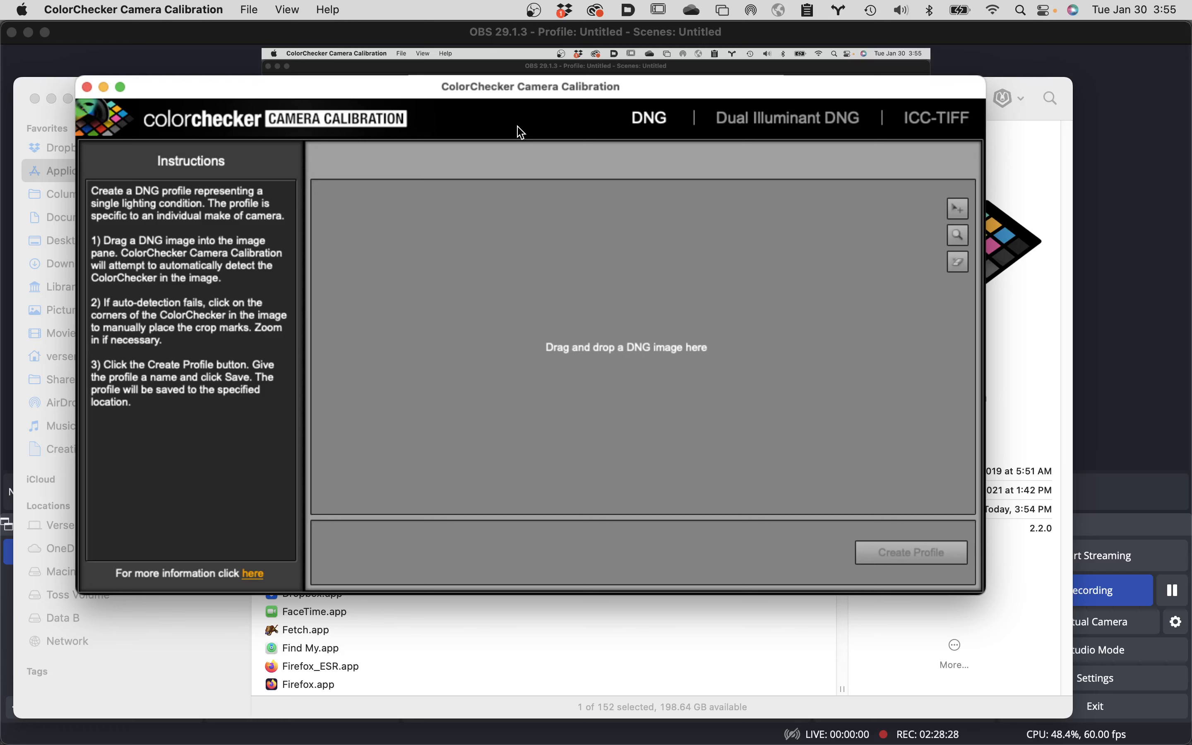
In Finder, open Columbia College > 3 Retouching and Compositing Class > Class 2 files > Student Files Week 02 > DNG custom profile example files.
mouse_move(93, 739)
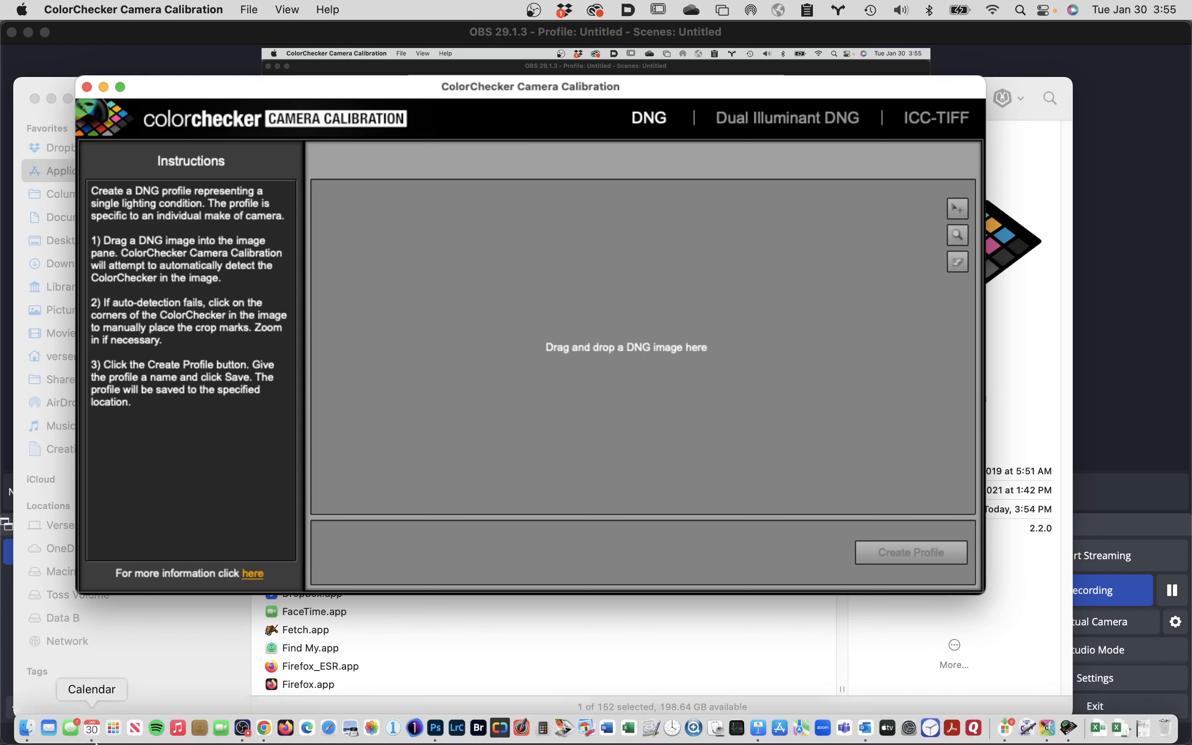
left_click(27, 732)
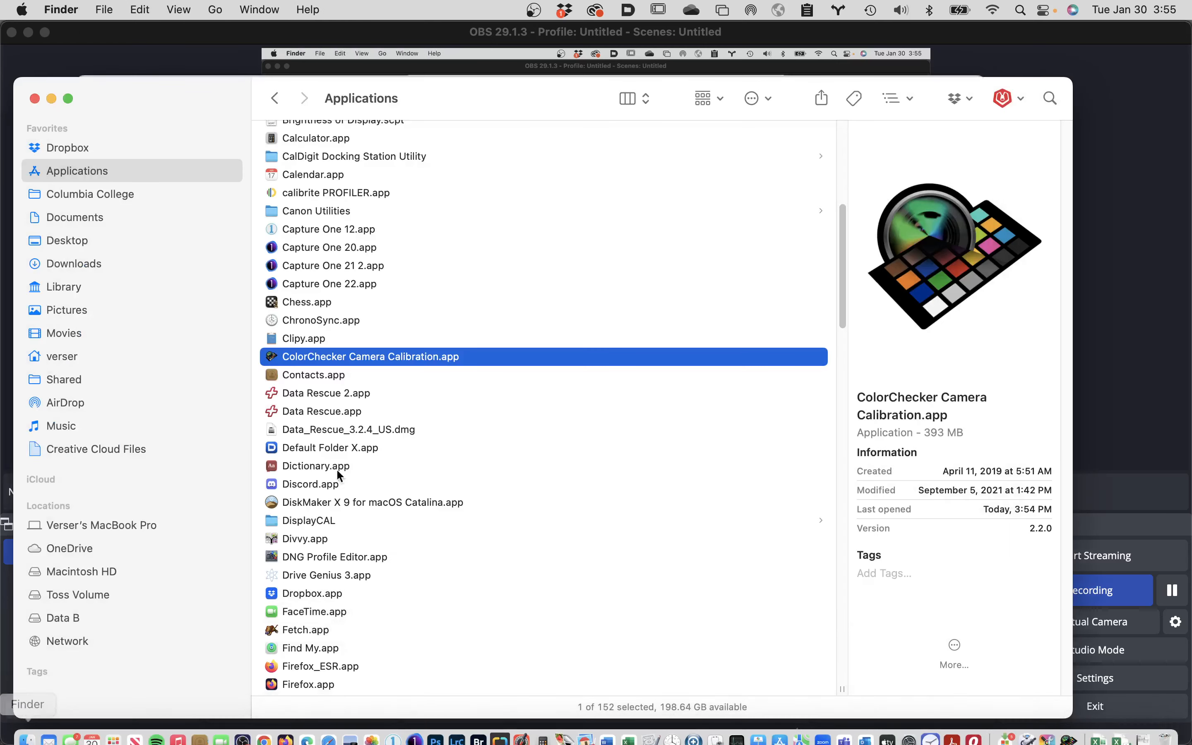
left_click(115, 194)
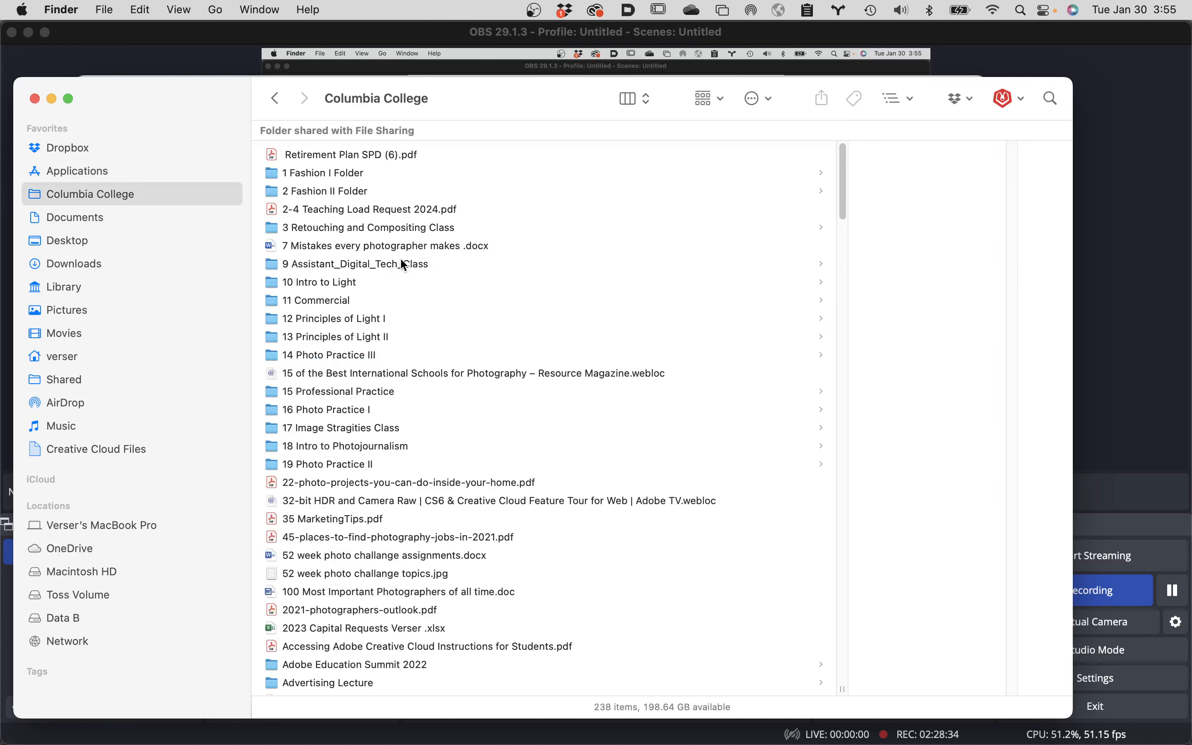
left_click(404, 228)
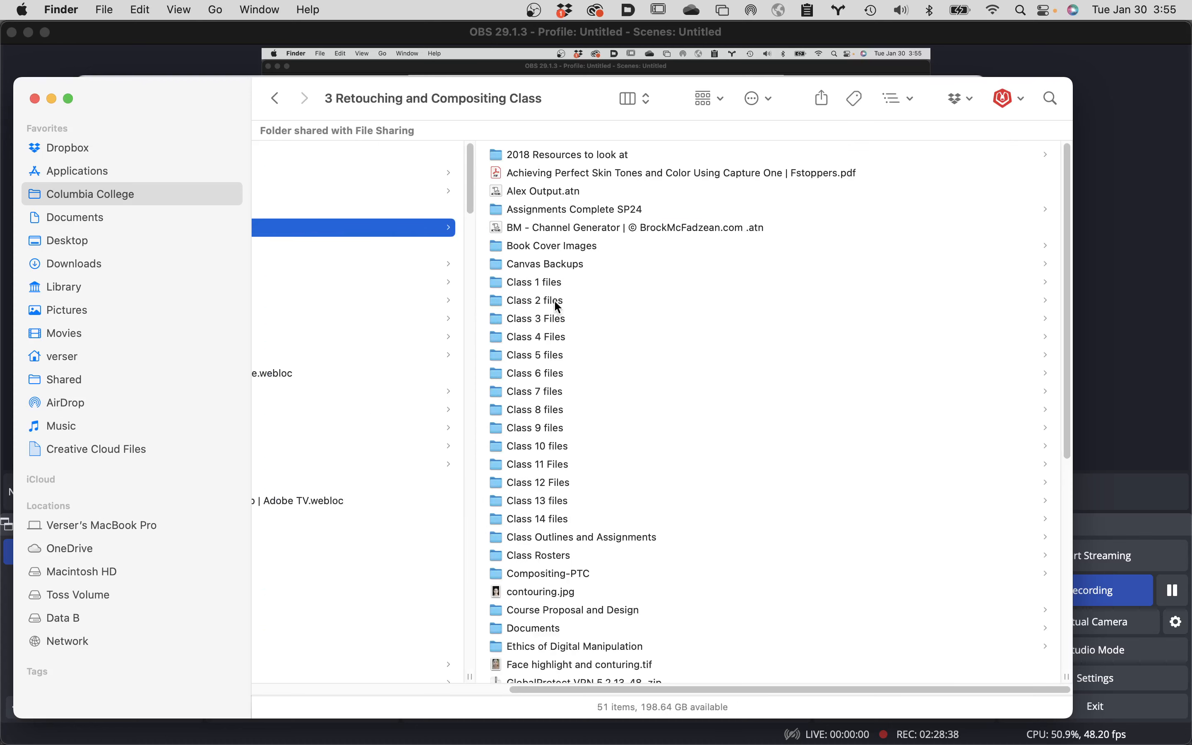
left_click(554, 300)
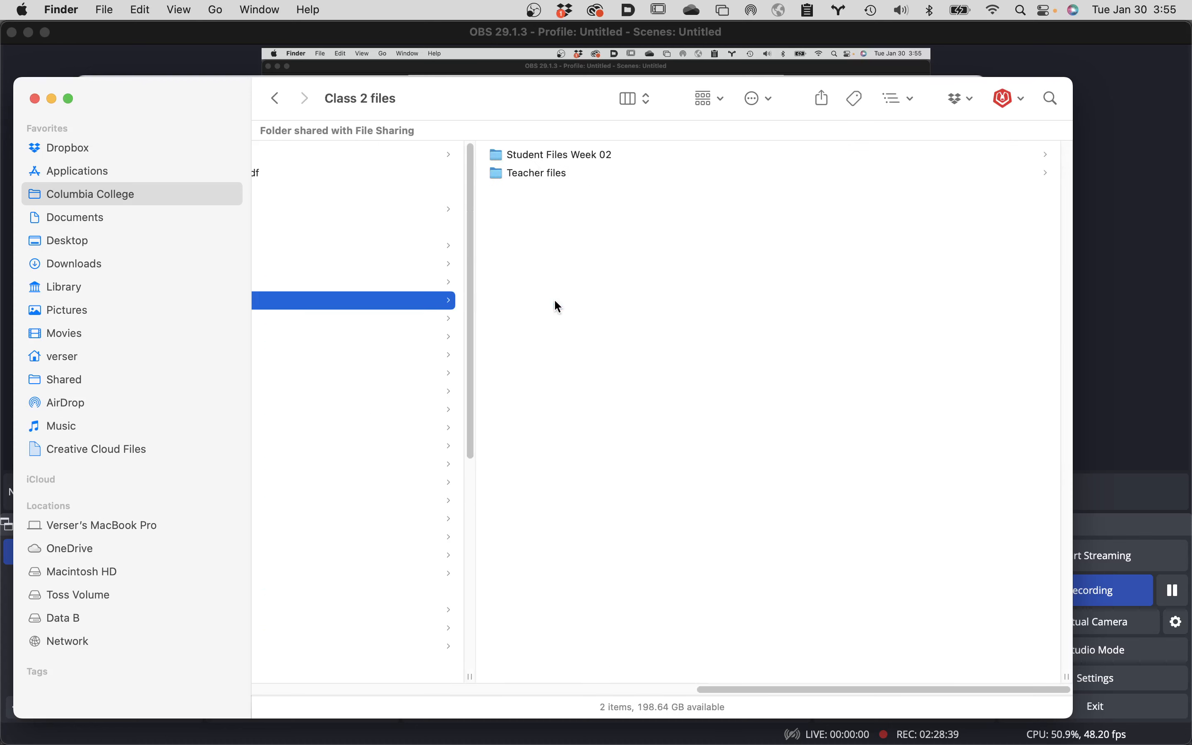
left_click(599, 157)
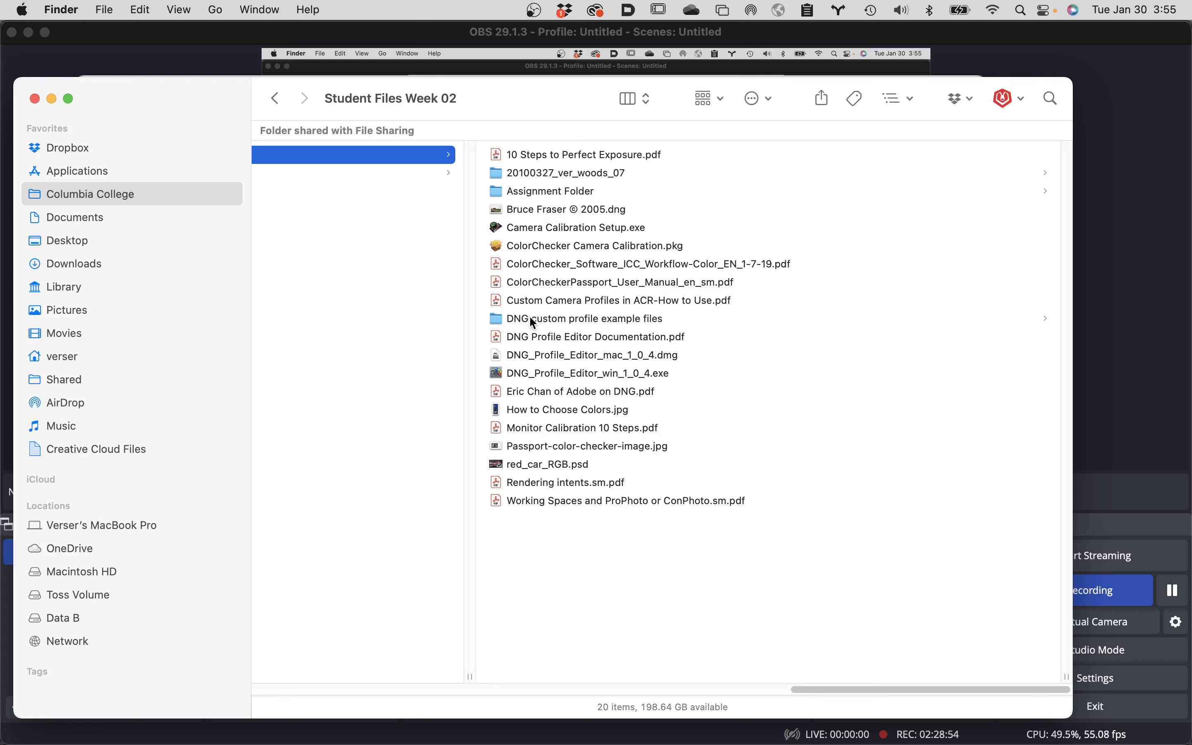
left_click(497, 316)
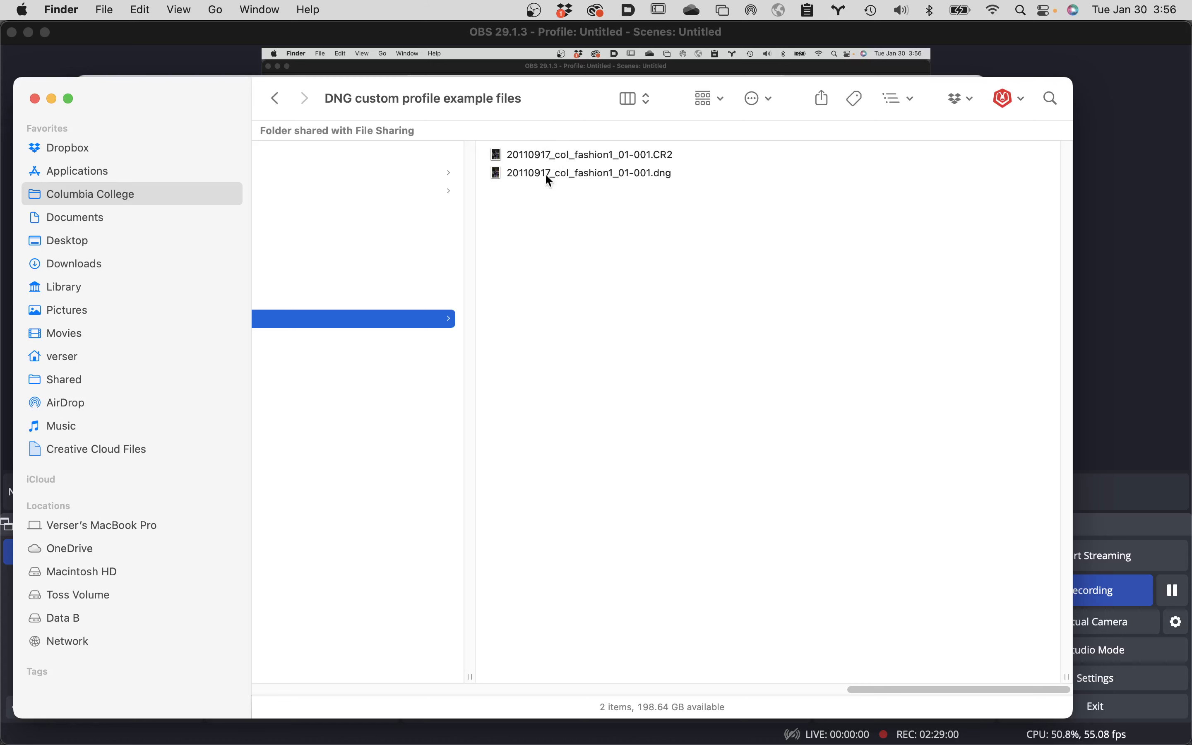
Delete the existing 20110917_col_fashion1_01-001.dng from the DNG custom profile example files folder.
left_click(601, 172)
key("super+BackSpace")
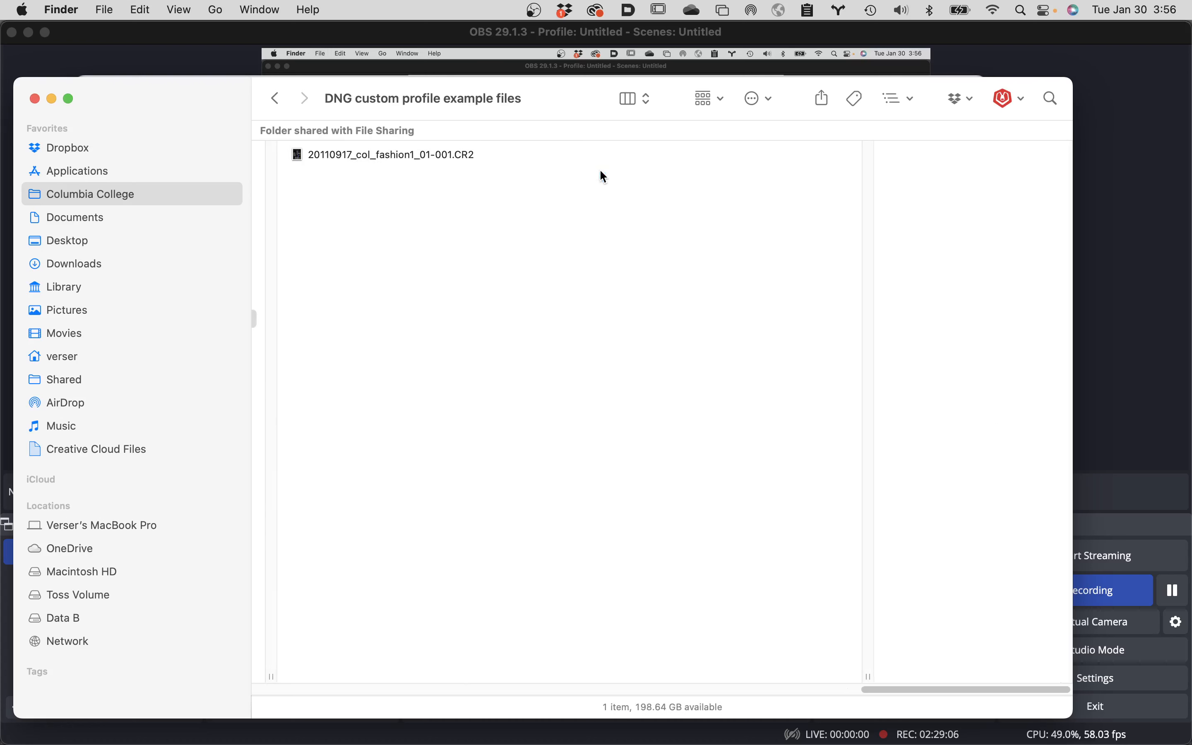
Open 20110917_col_fashion1_01-001.CR2 in Camera Raw, save it as a Digital Negative (.dng) in the same location, and close Camera Raw.
double_click(299, 152)
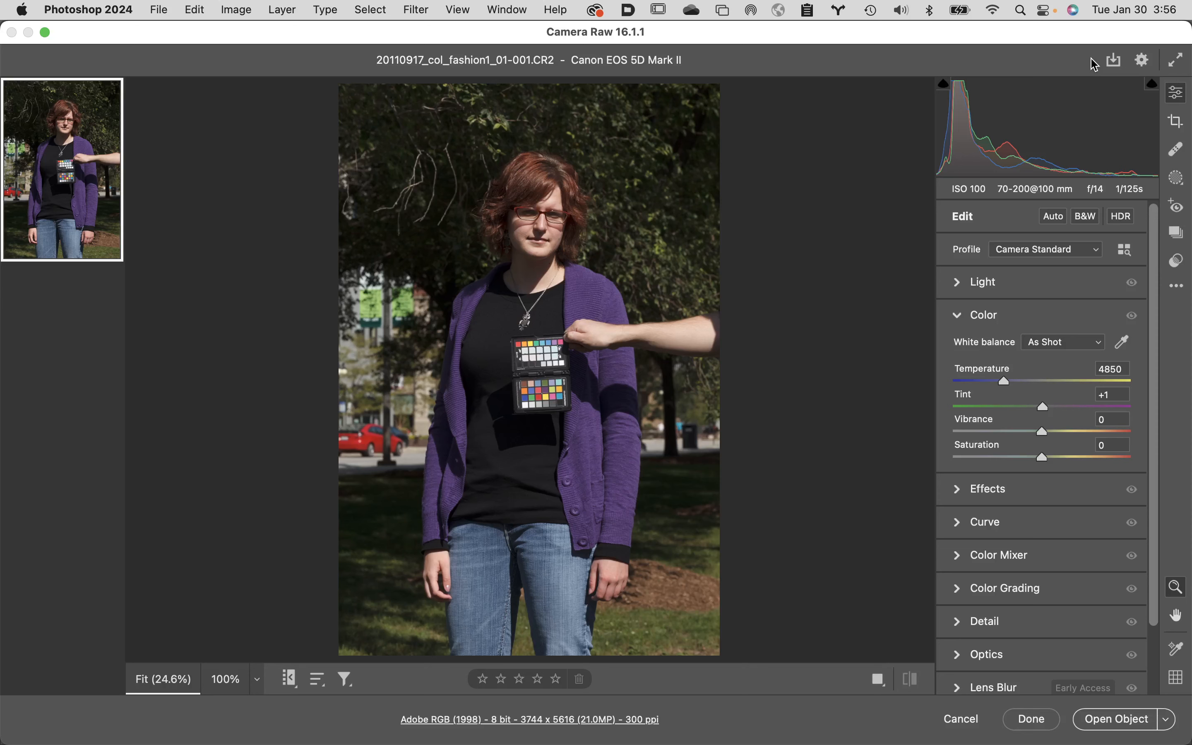
left_click(1115, 61)
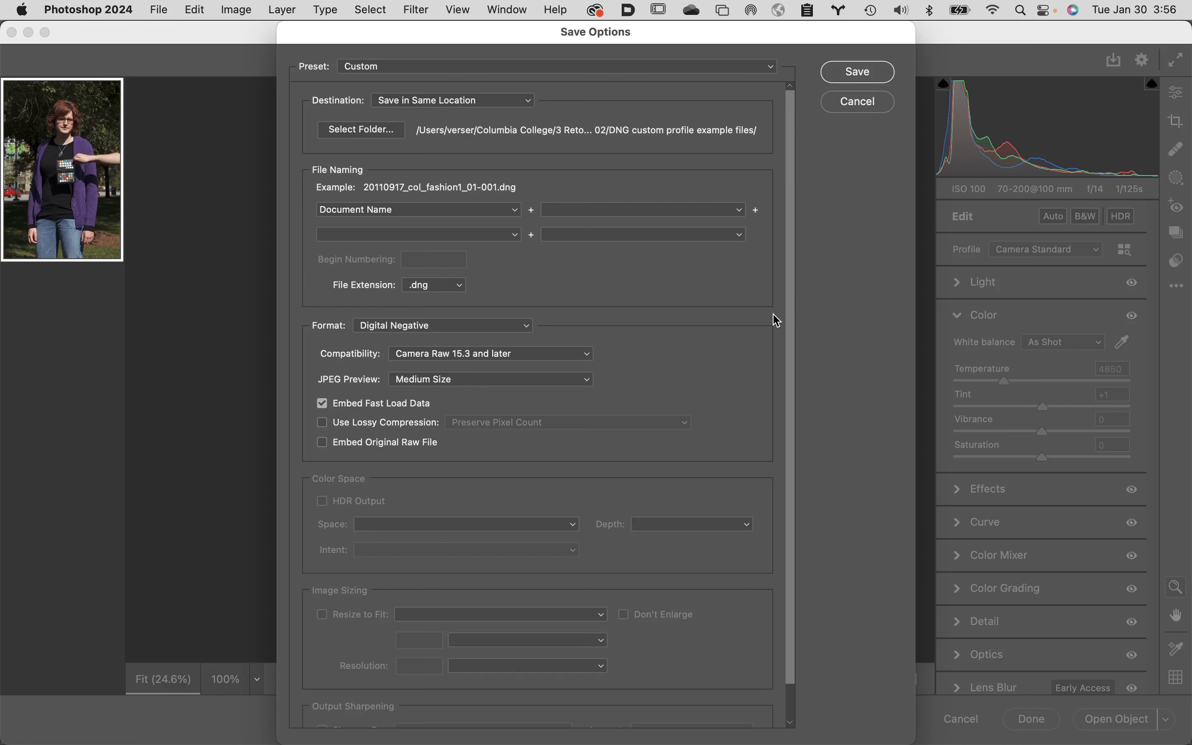
left_click(881, 103)
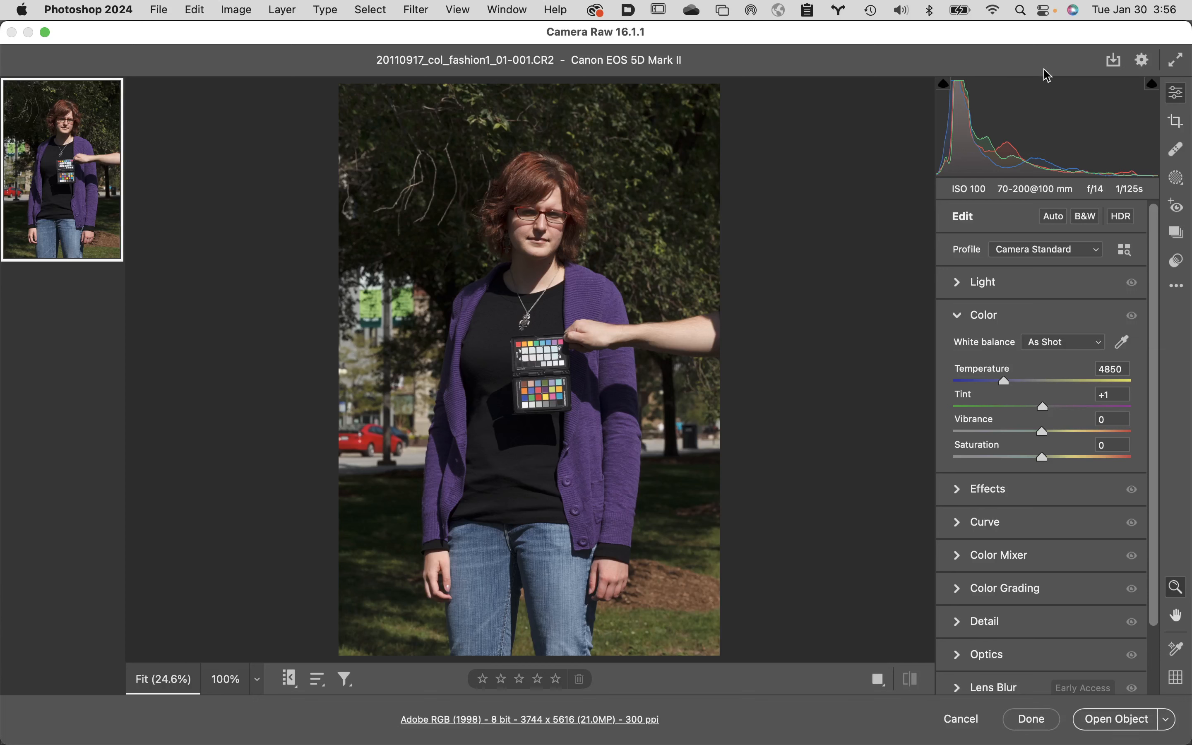
left_click(1115, 61)
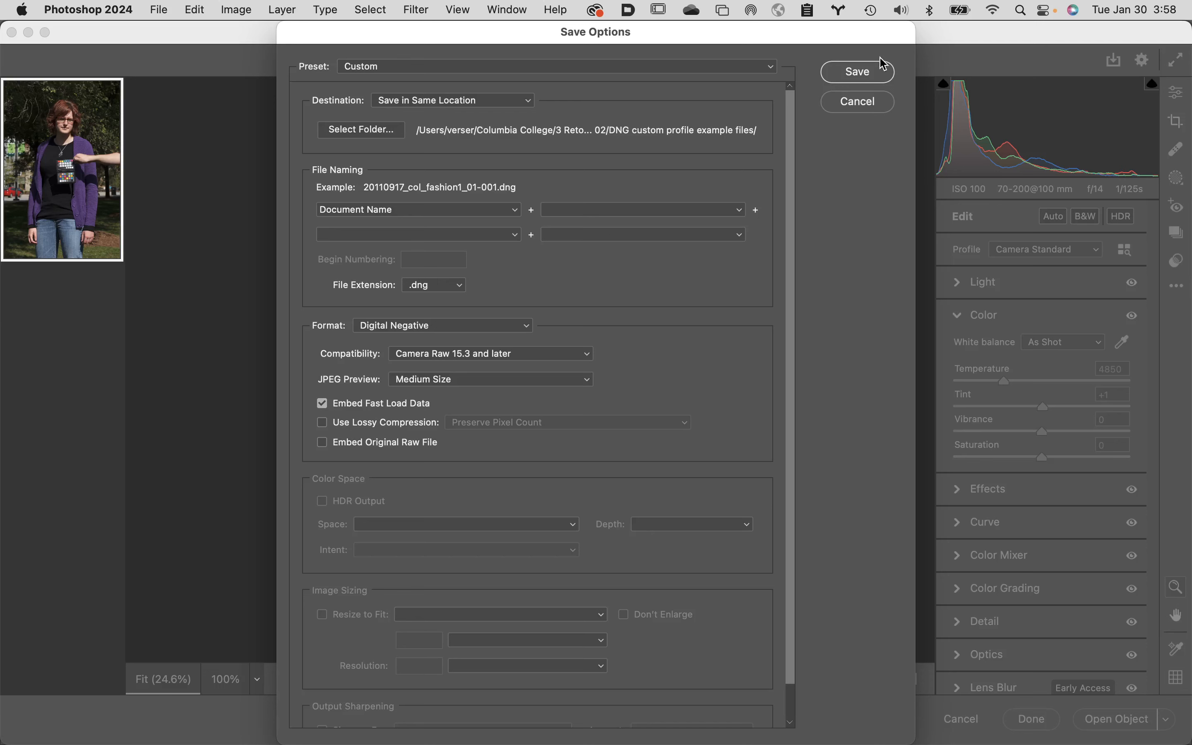
left_click(884, 74)
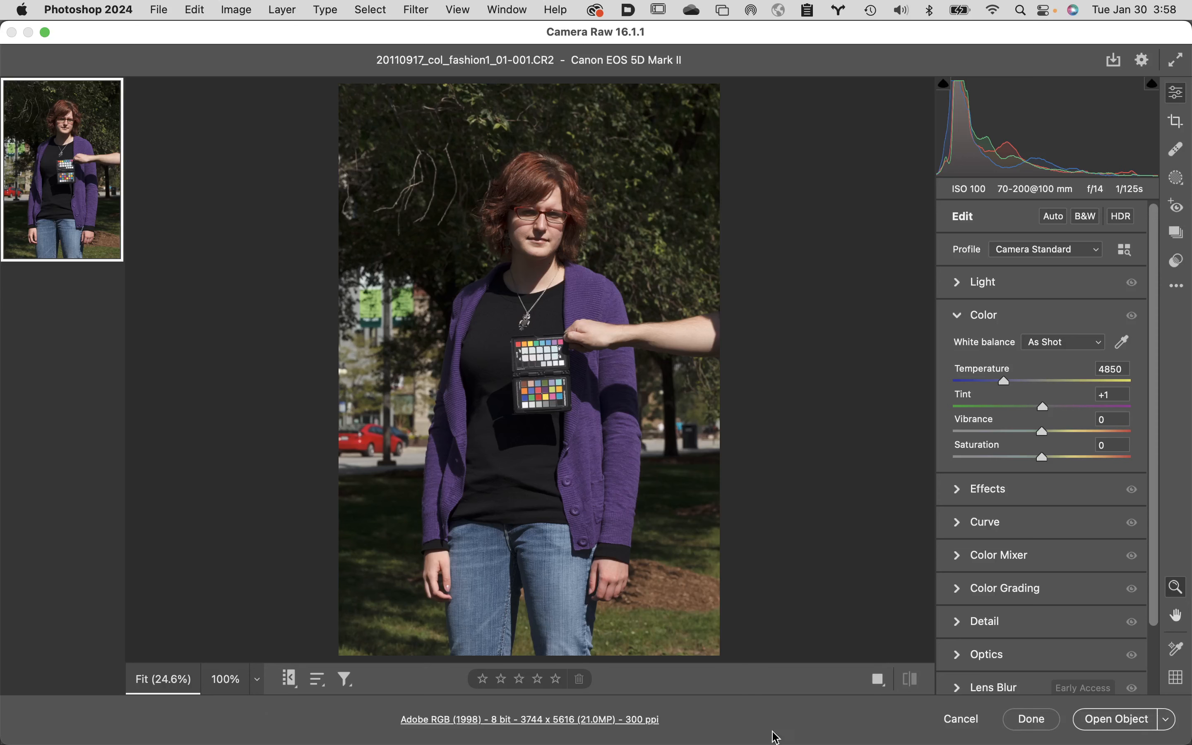
left_click(967, 722)
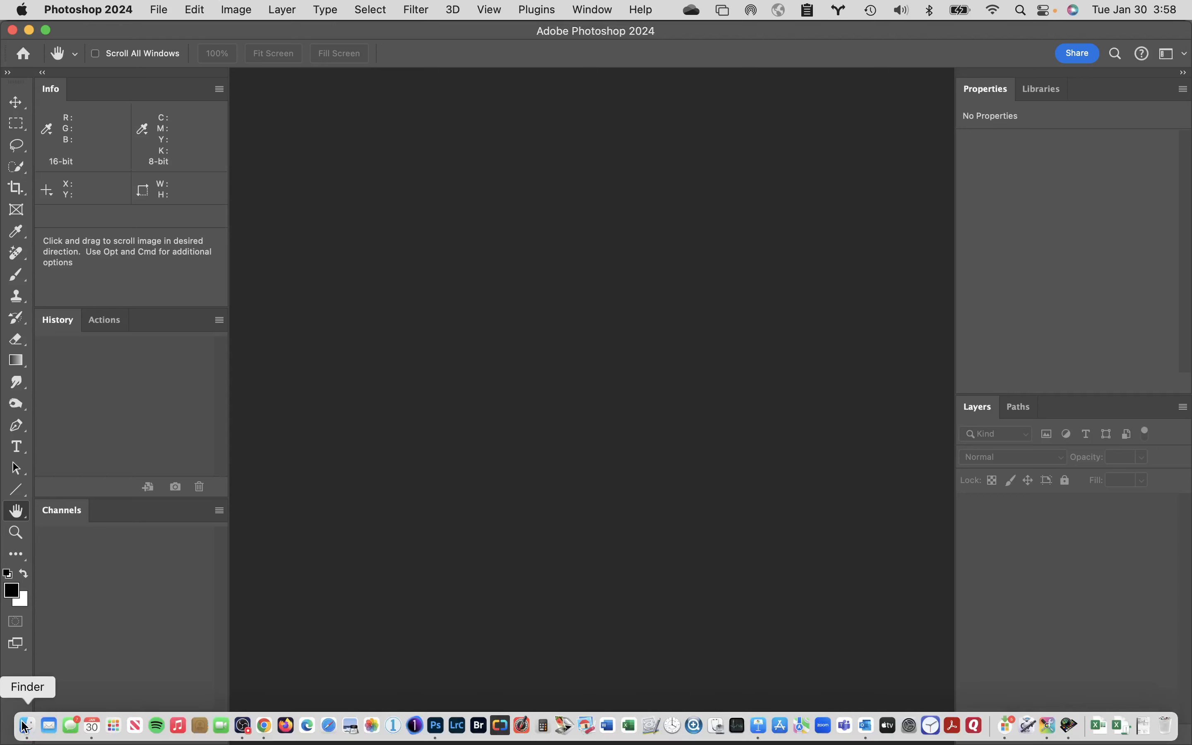
Reopen the CR2 file from Finder, review Camera Raw's Digital Negative save options without saving, and return to Finder.
left_click(25, 725)
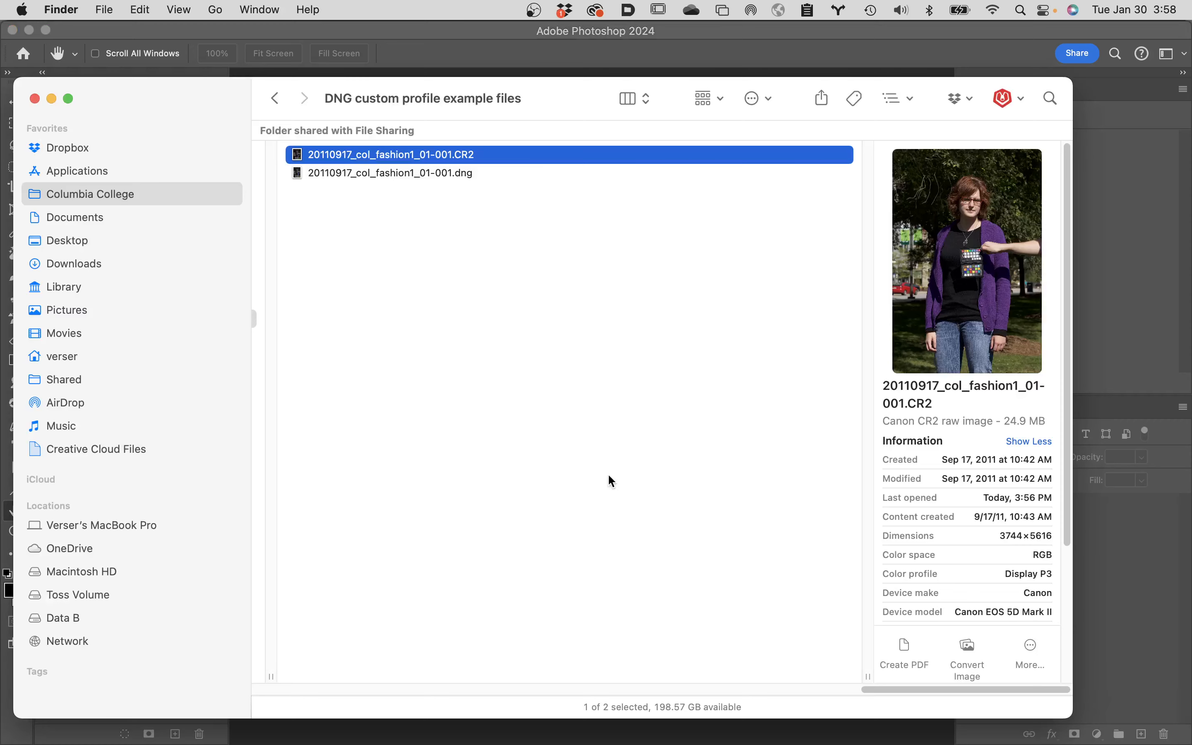
double_click(301, 156)
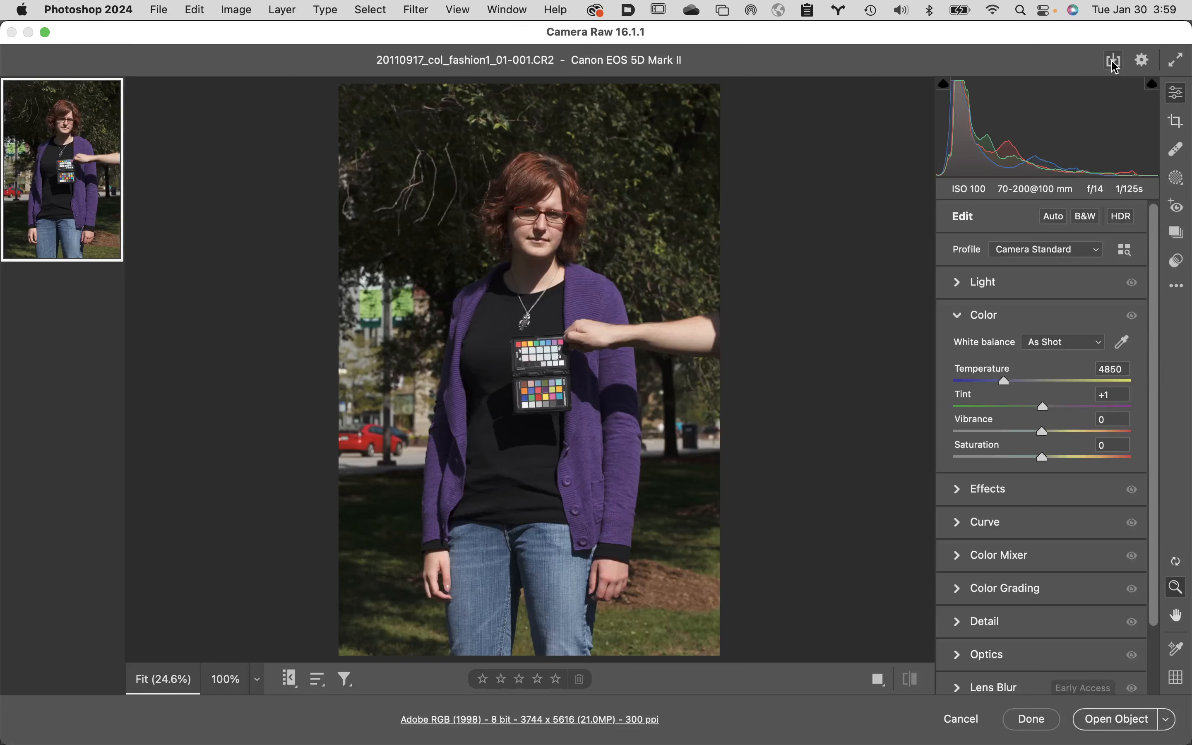
left_click(1112, 61)
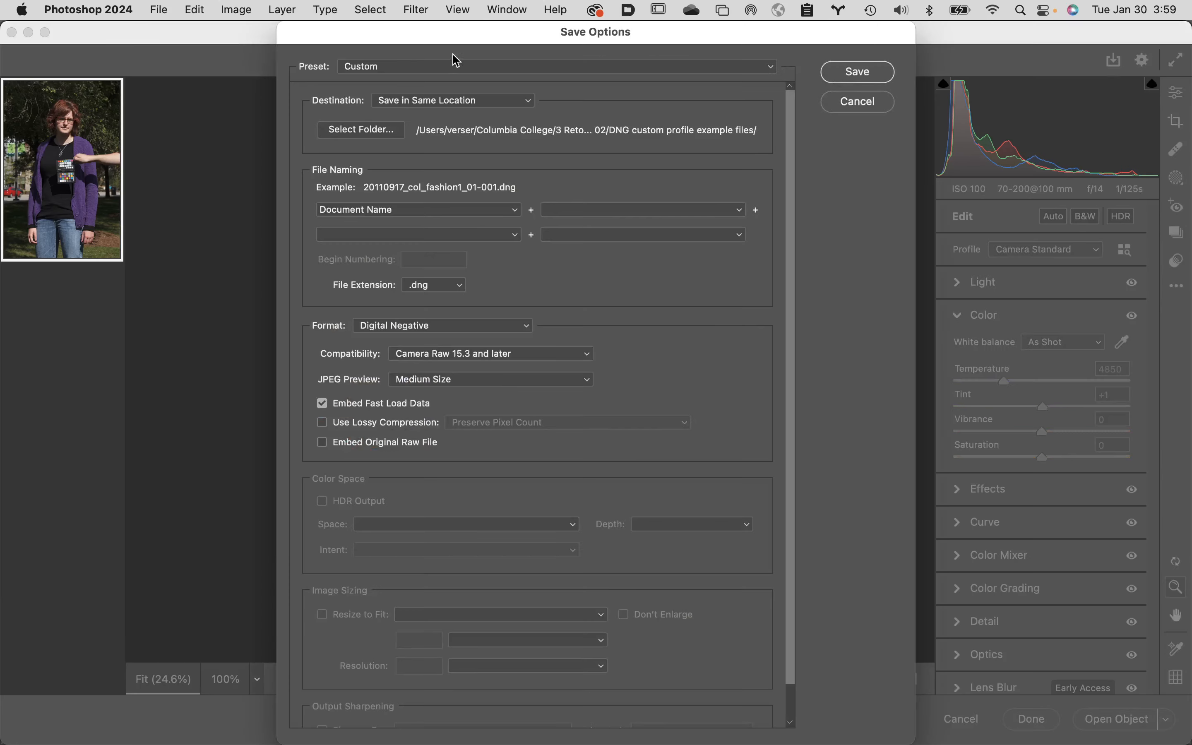
left_click(875, 102)
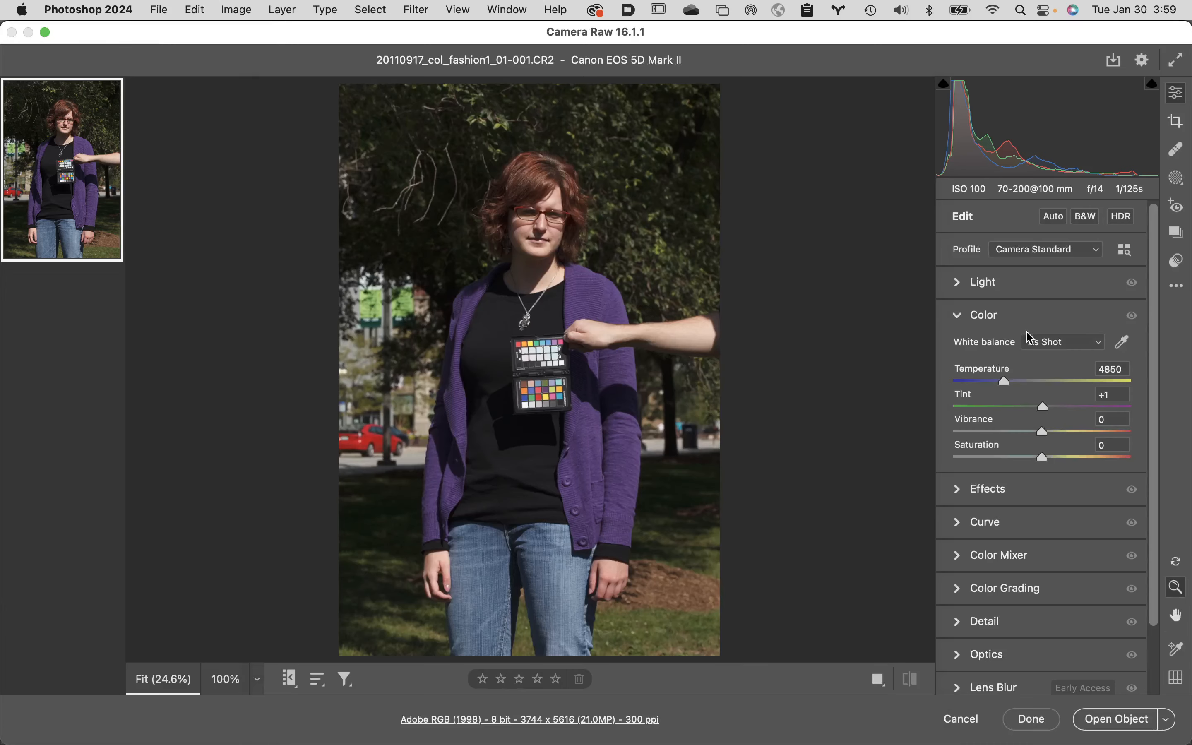
left_click(962, 720)
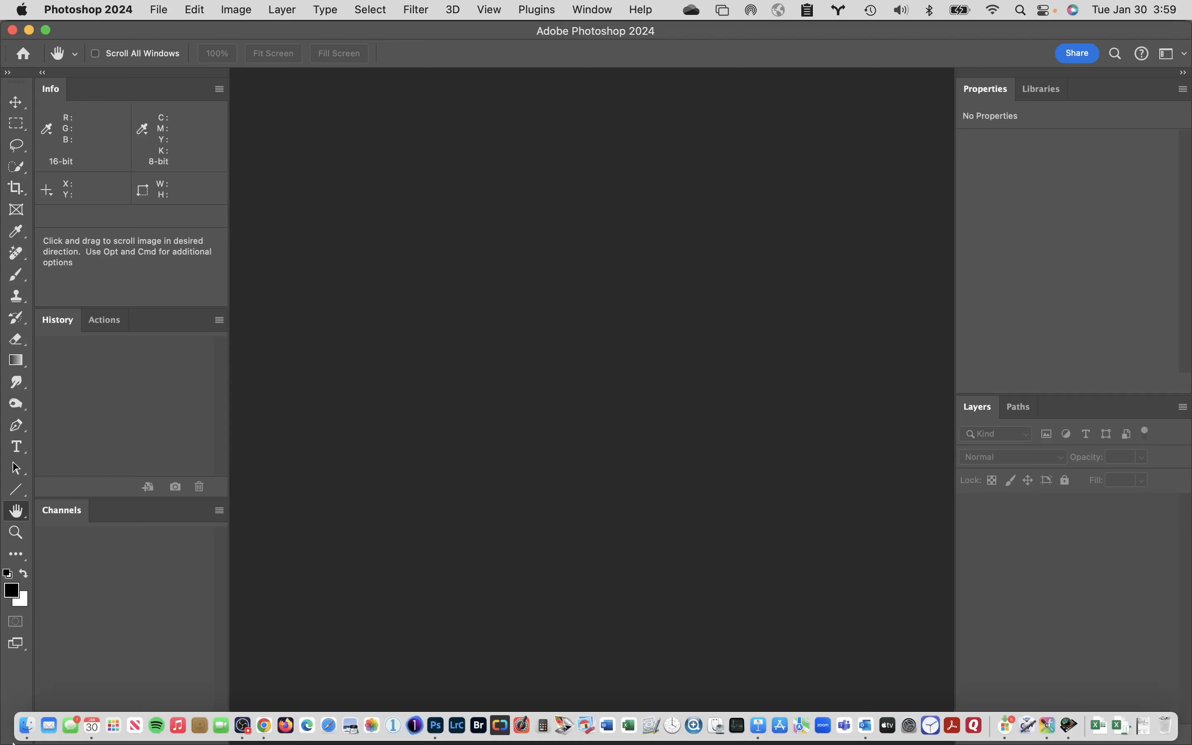
left_click(26, 729)
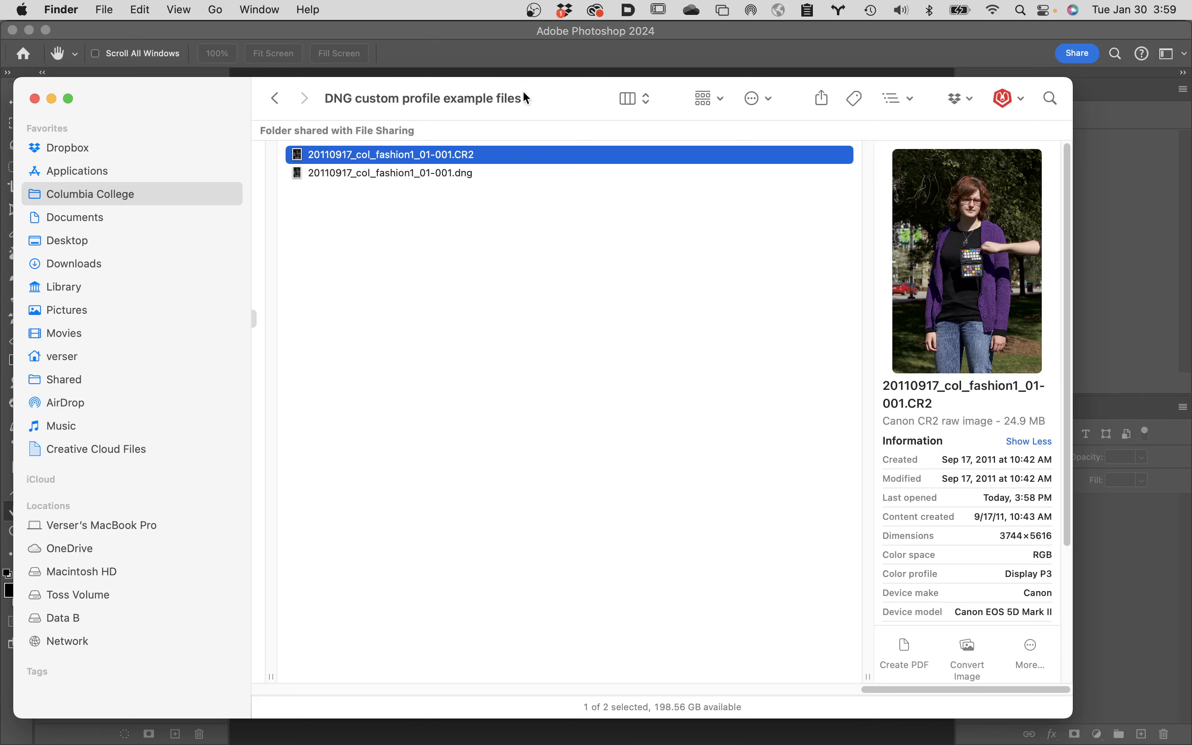
Switch to ColorChecker Camera Calibration and load 20110917_col_fashion1_01-001.dng from the Finder folder into its DNG image pane.
left_click_drag(524, 96, 921, 142)
double_click(921, 143)
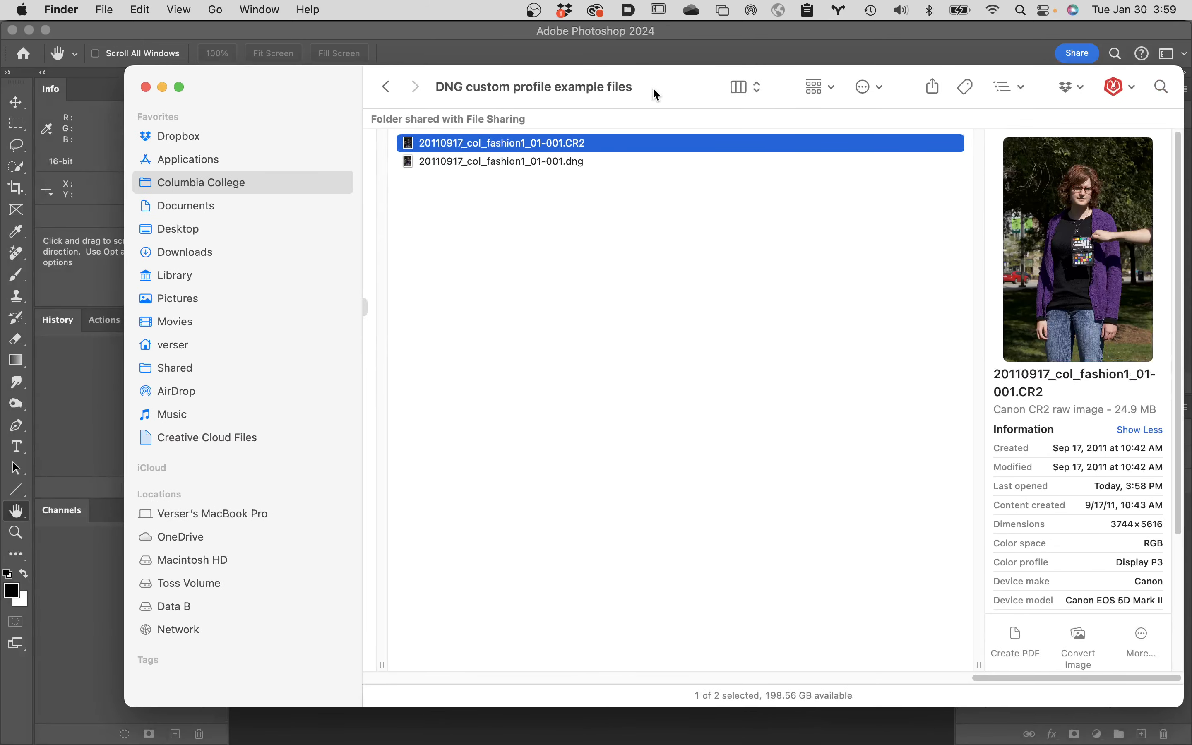
mouse_move(191, 743)
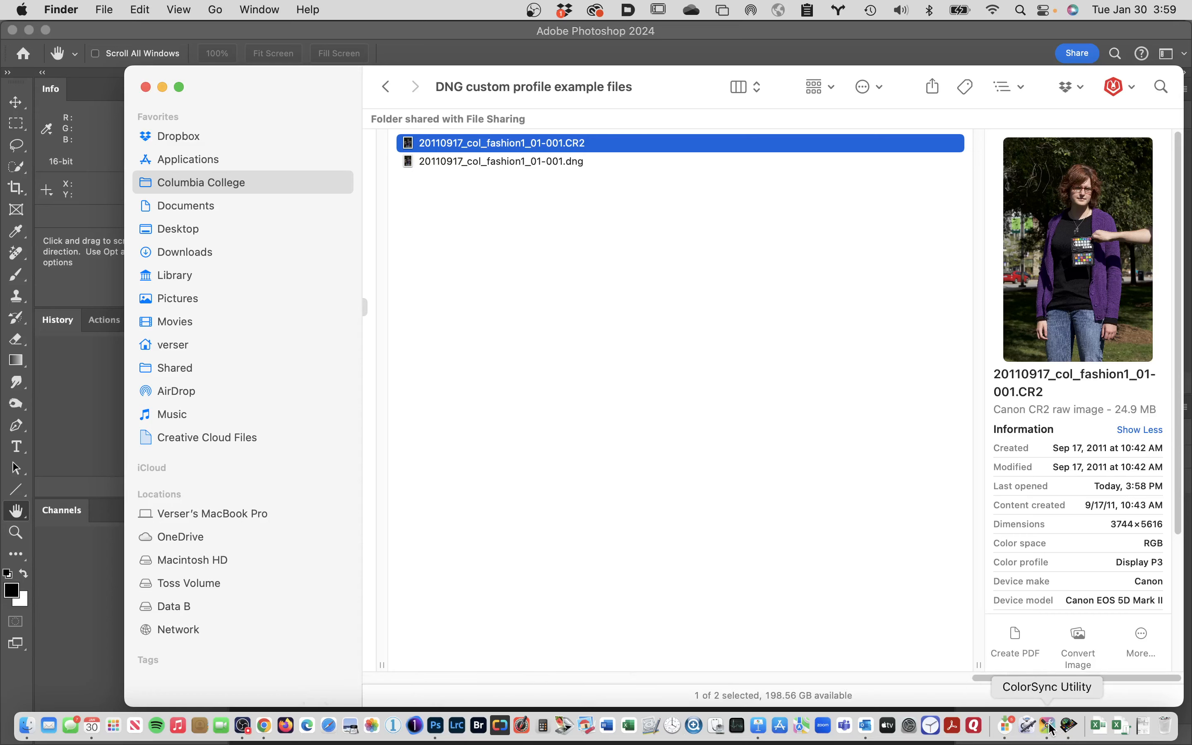
left_click(1069, 727)
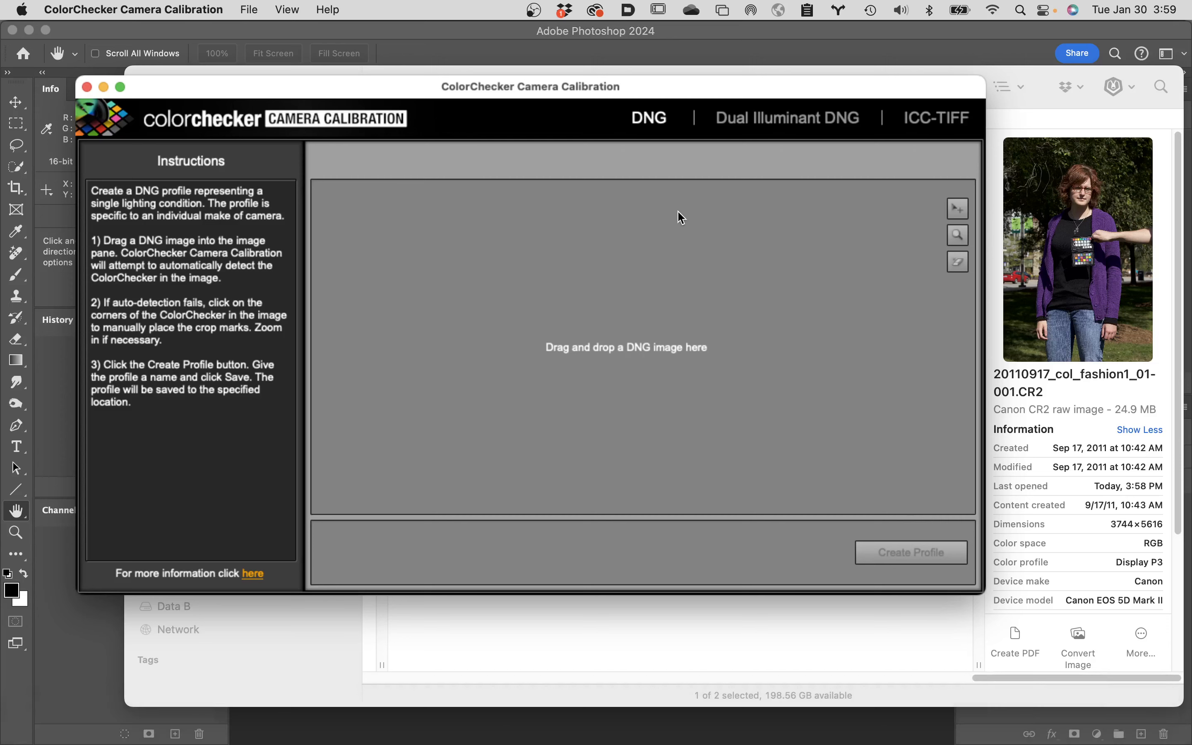
left_click_drag(638, 90, 682, 262)
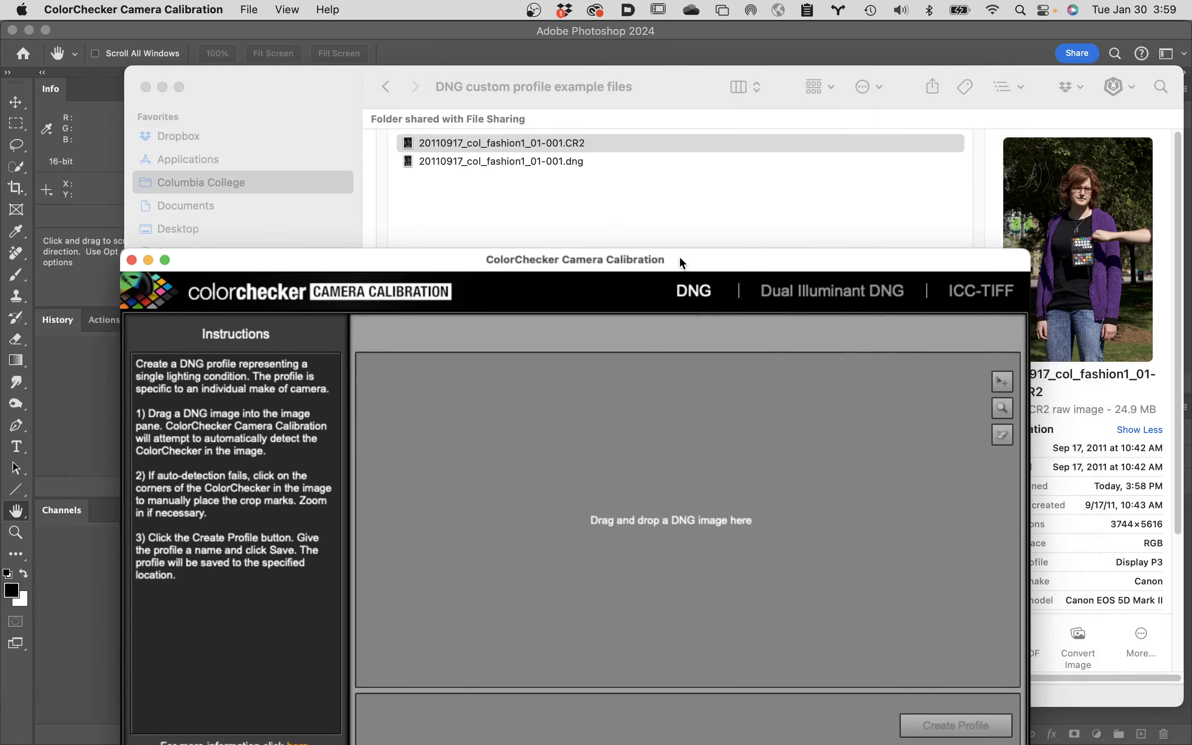
left_click_drag(432, 158, 590, 500)
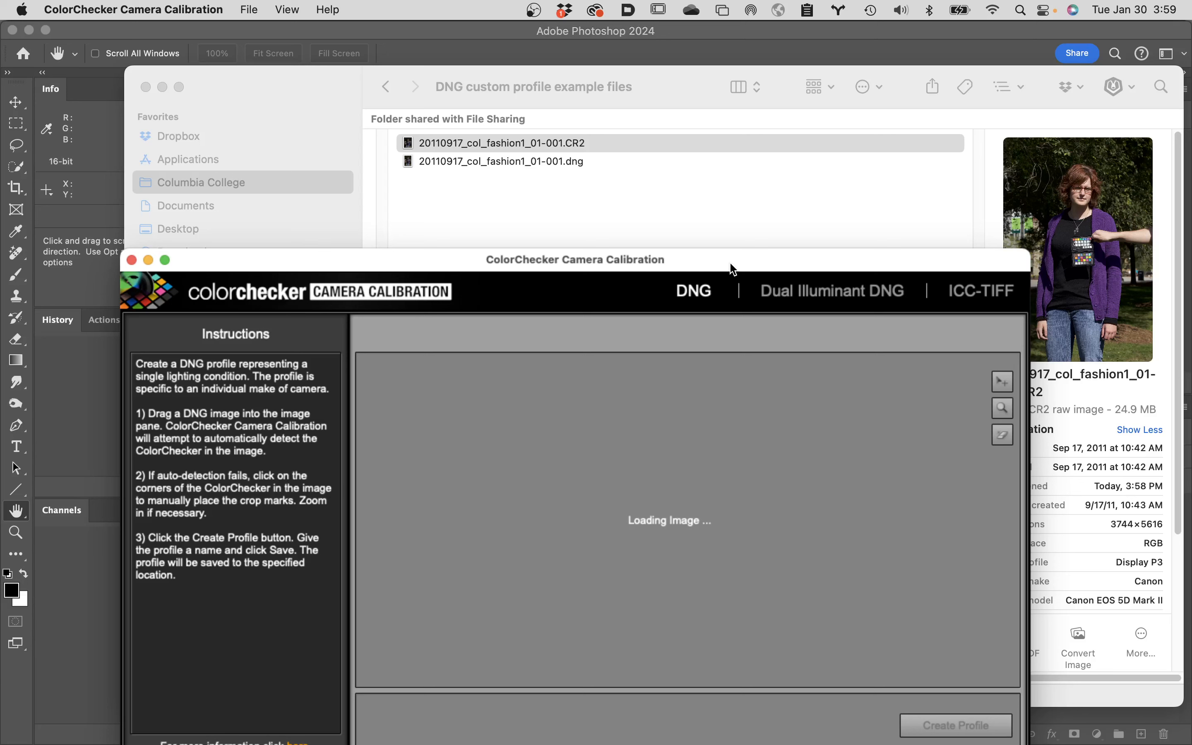
left_click(246, 7)
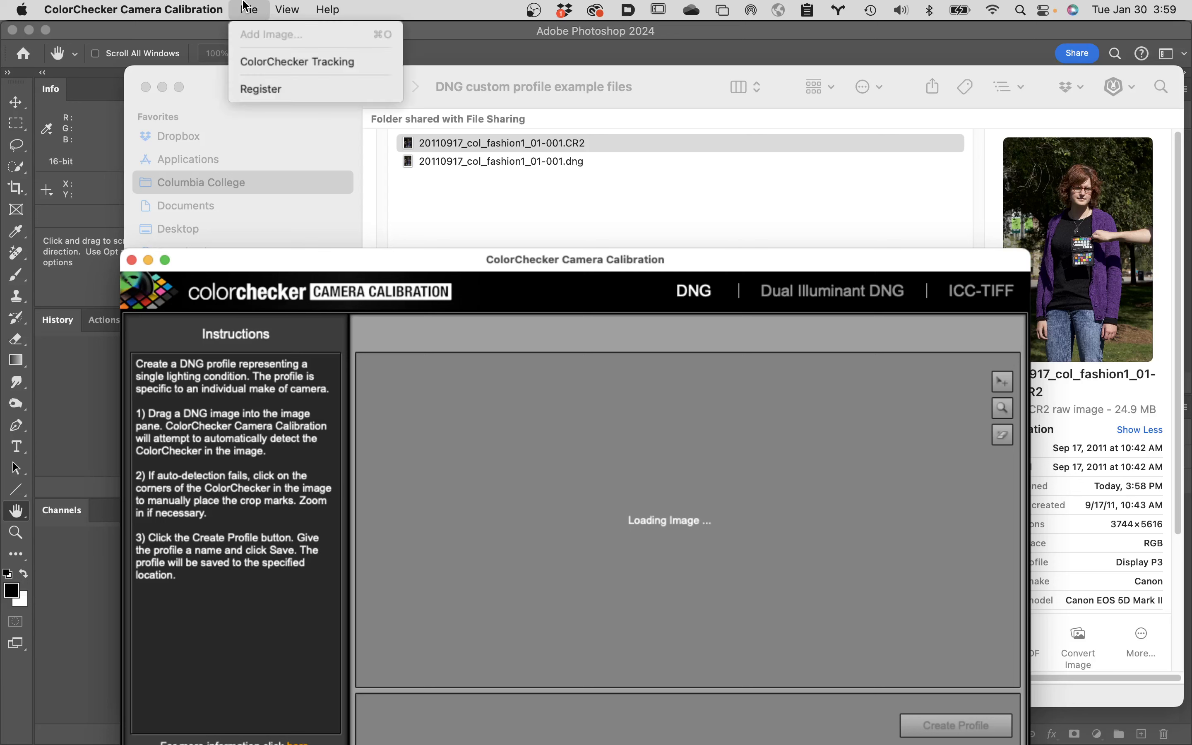
left_click(245, 6)
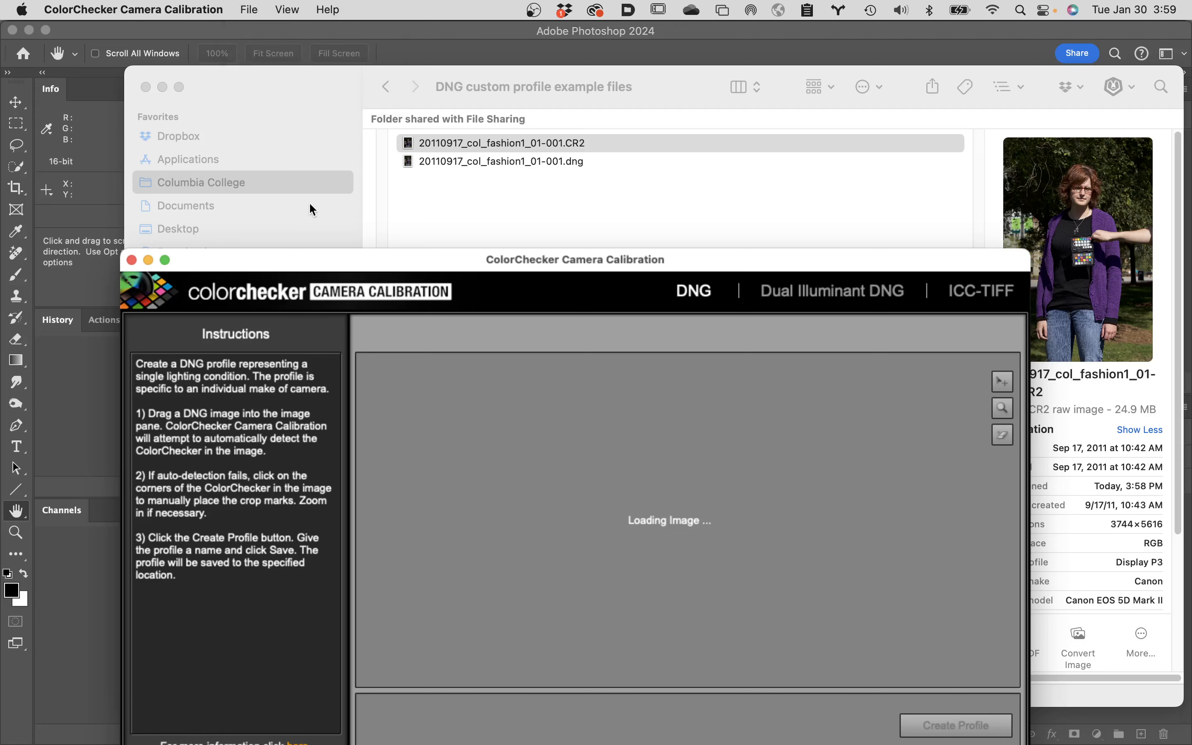
Enlarge the calibration window to fill the screen and align the chart's upper-right corner marker with its printed crop mark.
left_click_drag(682, 265, 609, 51)
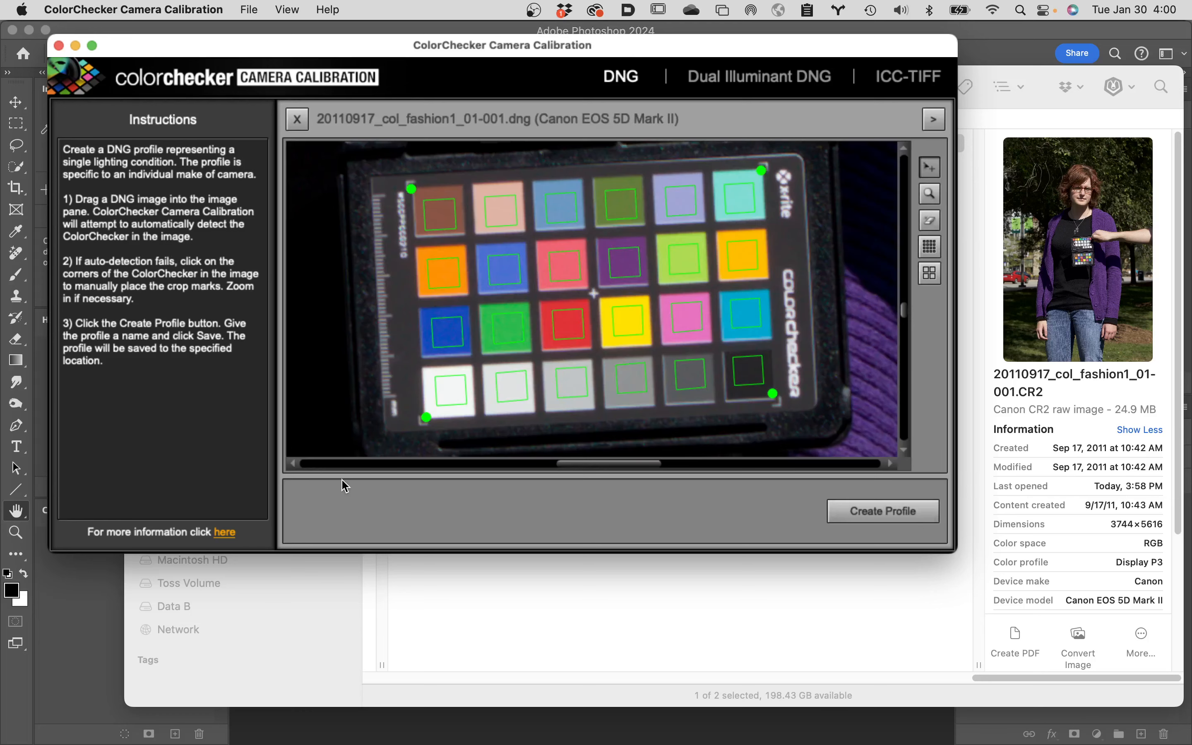
double_click(761, 47)
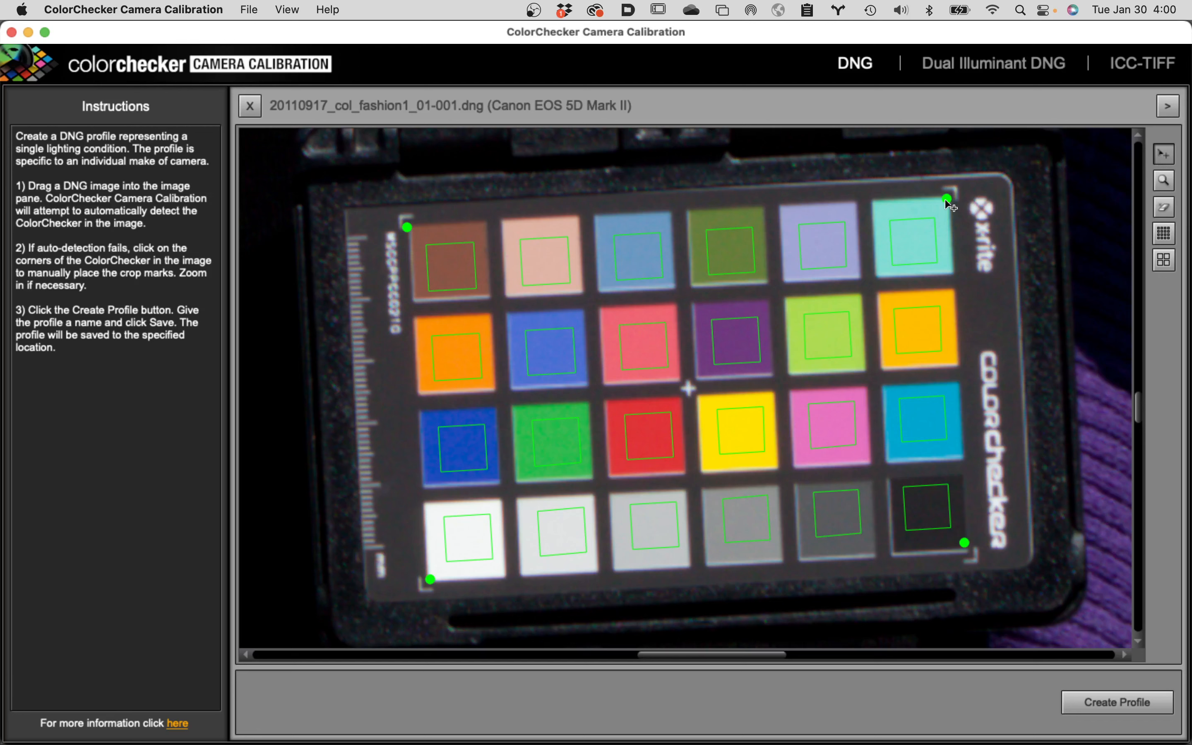
left_click_drag(947, 198, 947, 192)
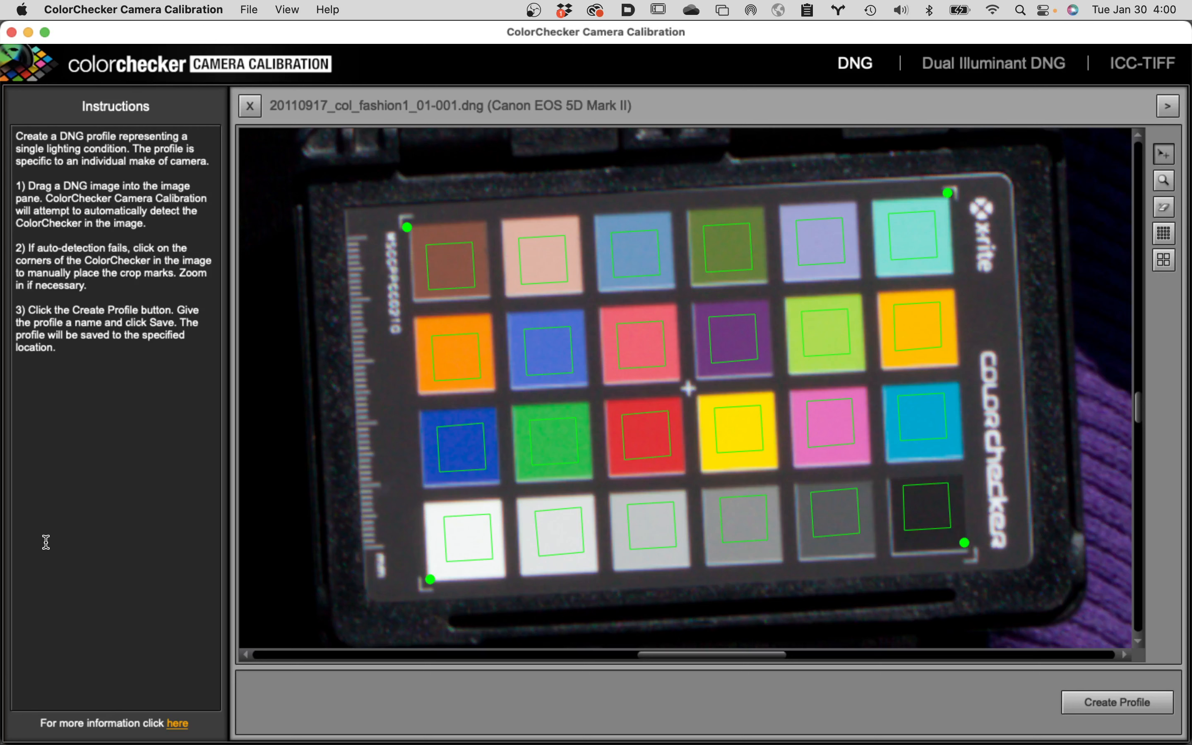
Copy the CR2 file's name 20110917_col_fashion1_01-001 in Finder without its extension and return to ColorChecker Camera Calibration.
left_click(23, 727)
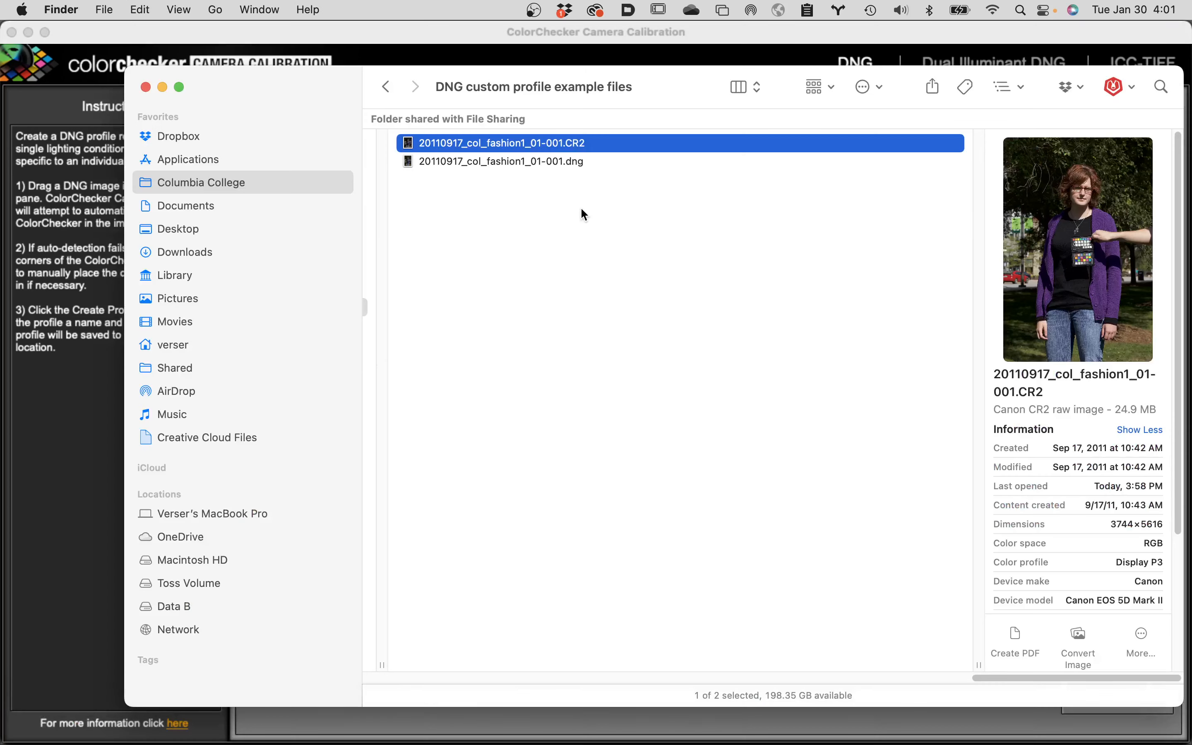
left_click(524, 147)
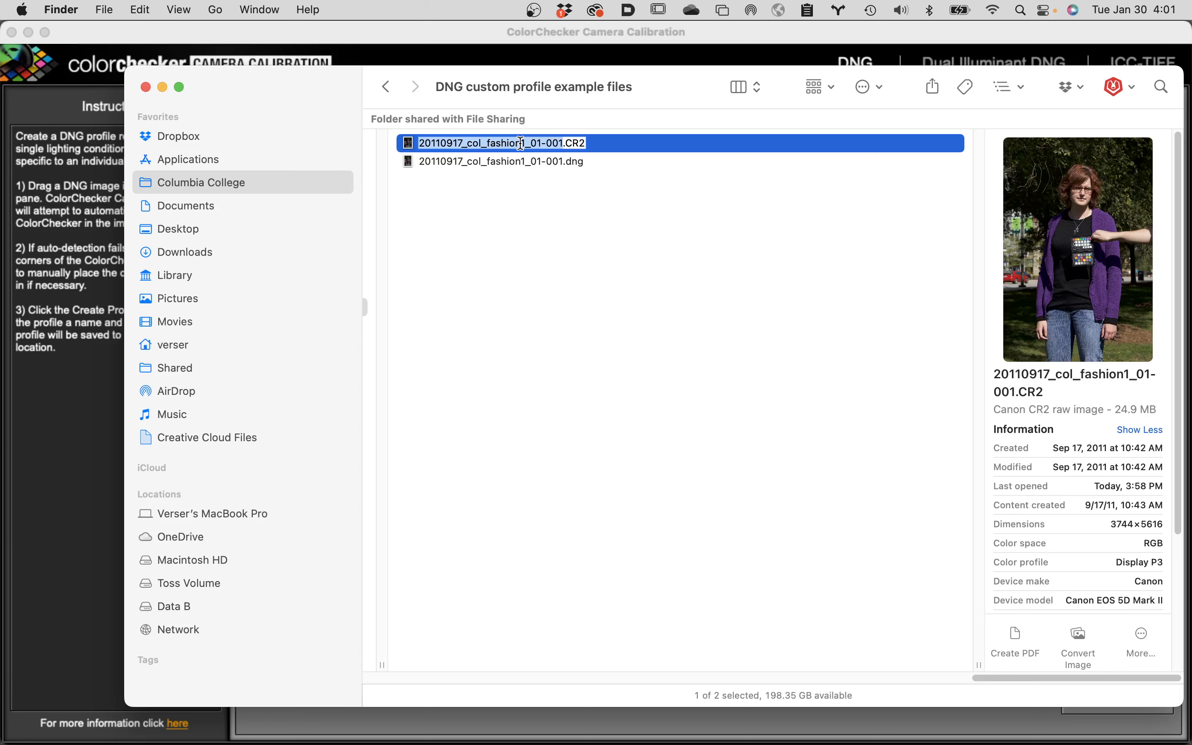
left_click(141, 9)
left_click(640, 474)
mouse_move(376, 742)
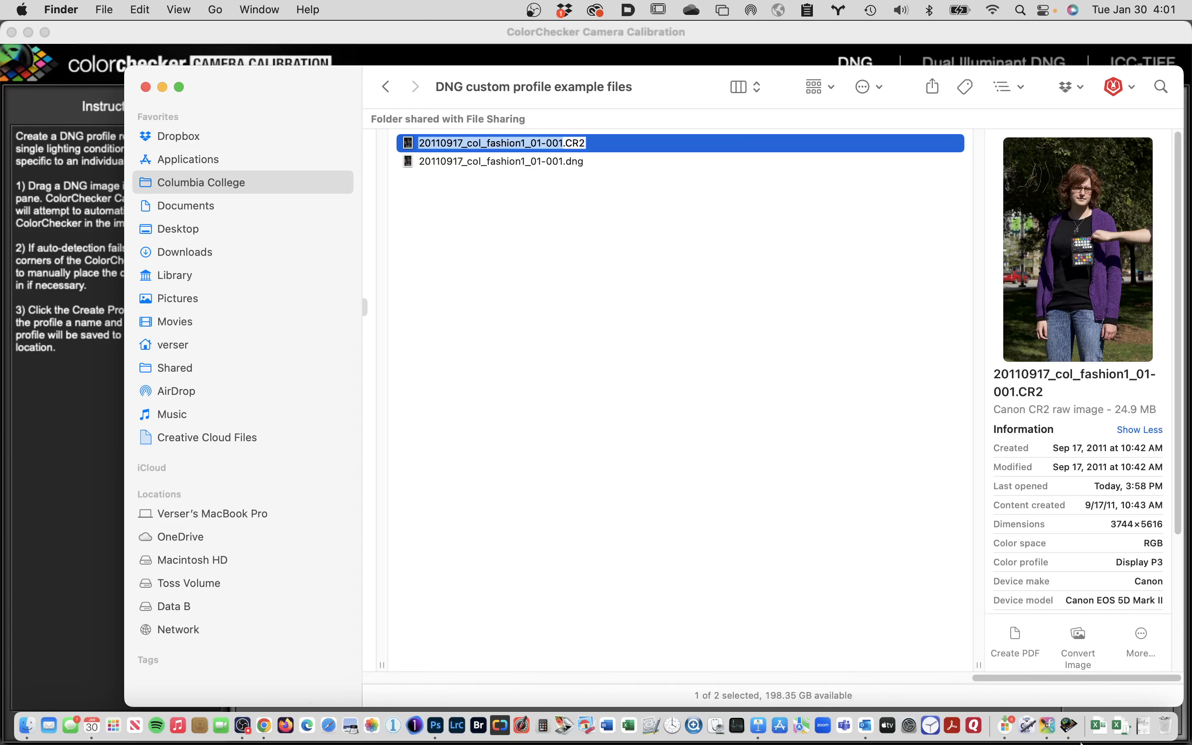
left_click(1068, 726)
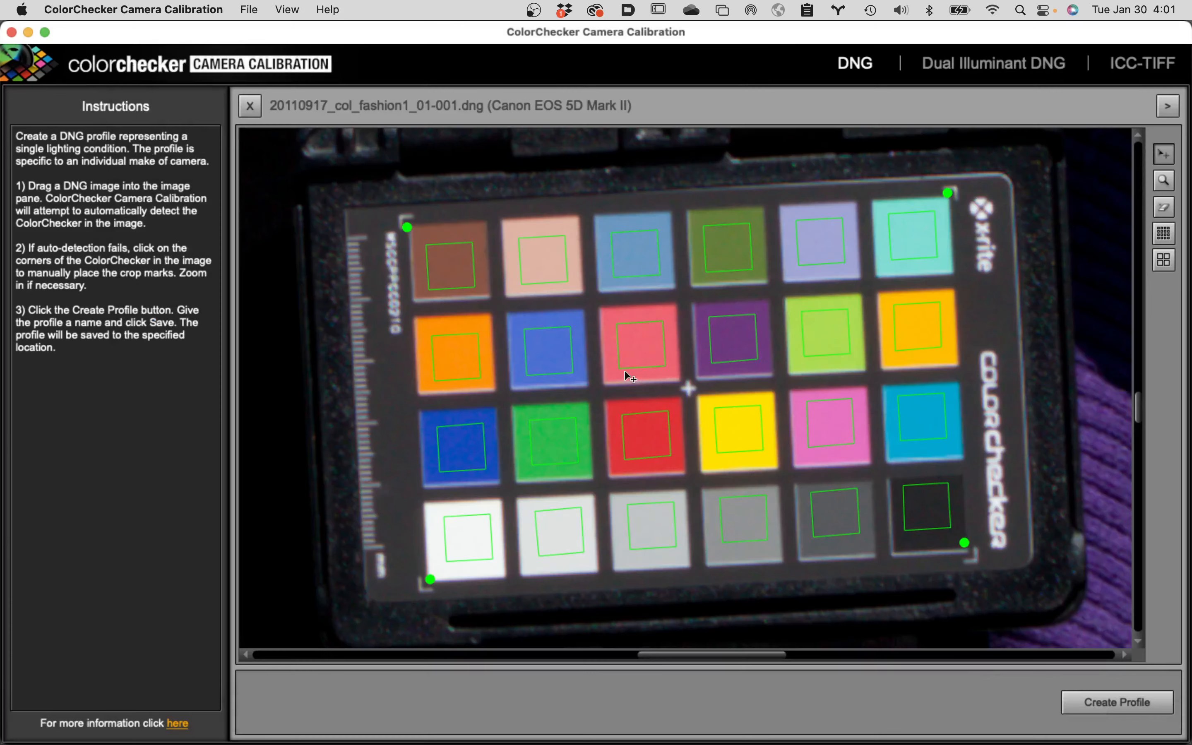
Start creating the camera profile and replace its suggested file name with the copied name 20110917_col_fashion1_01-001.
left_click(1110, 699)
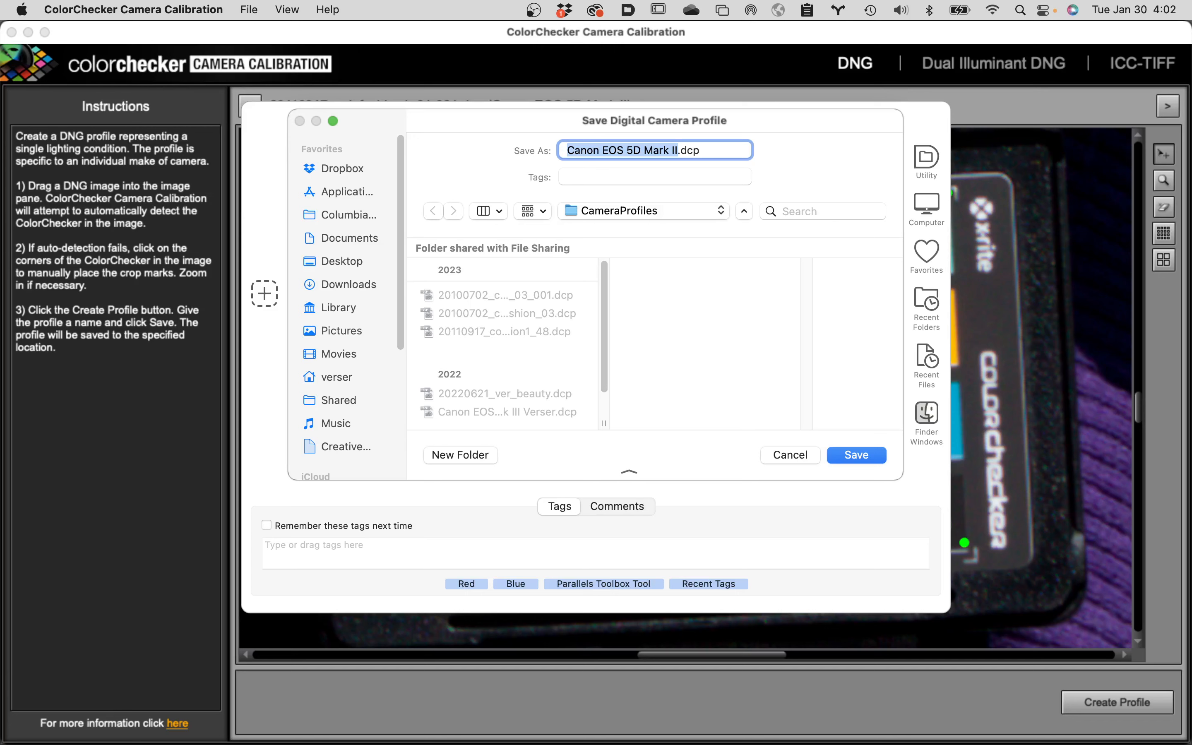
key("BackSpace")
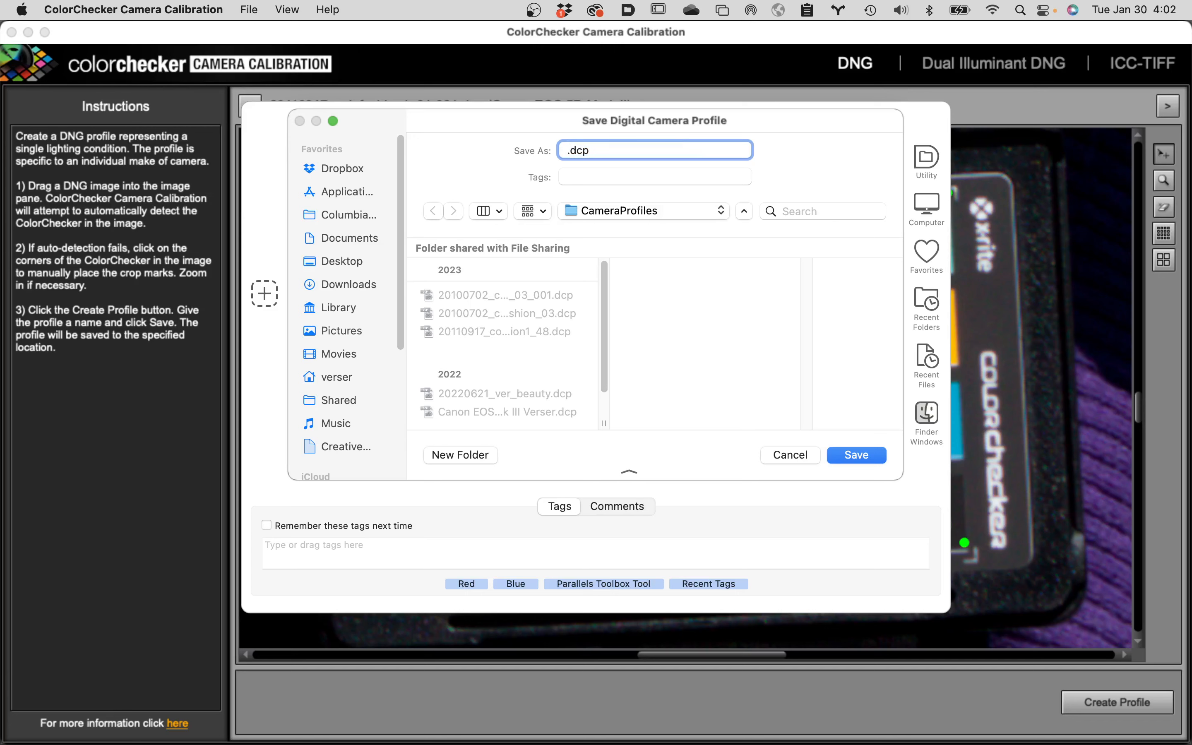
left_click(564, 151)
right_click(568, 155)
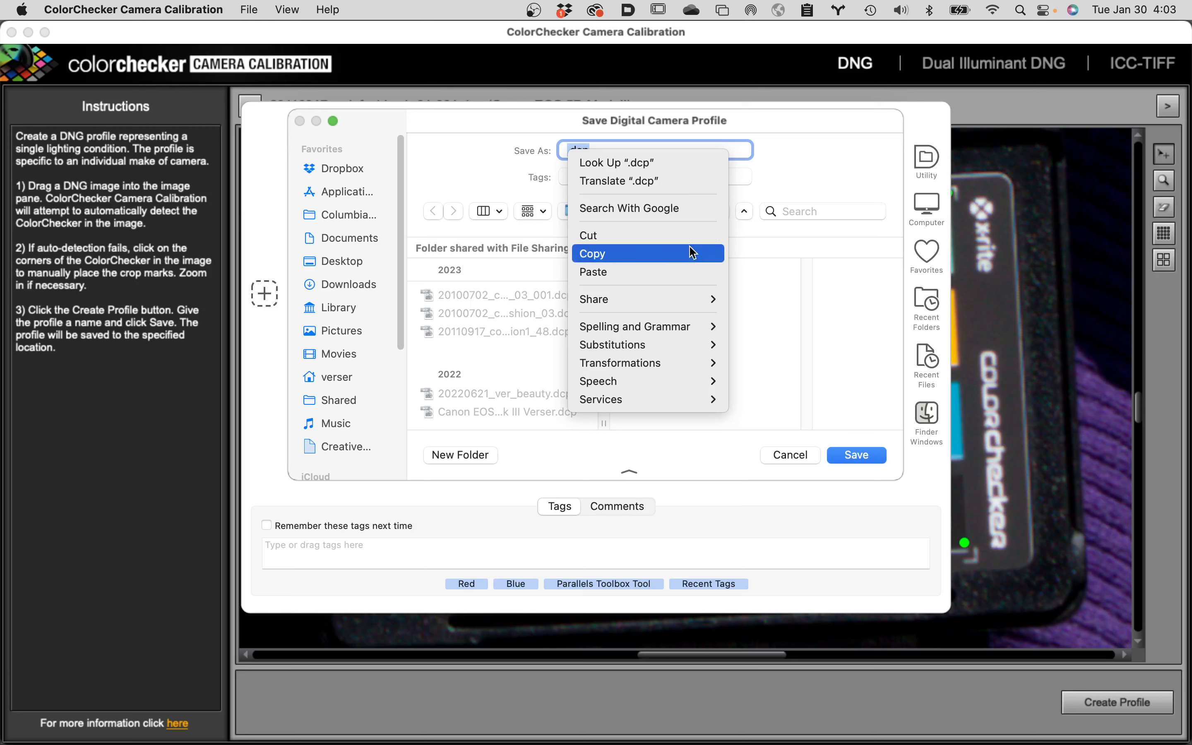
left_click(652, 272)
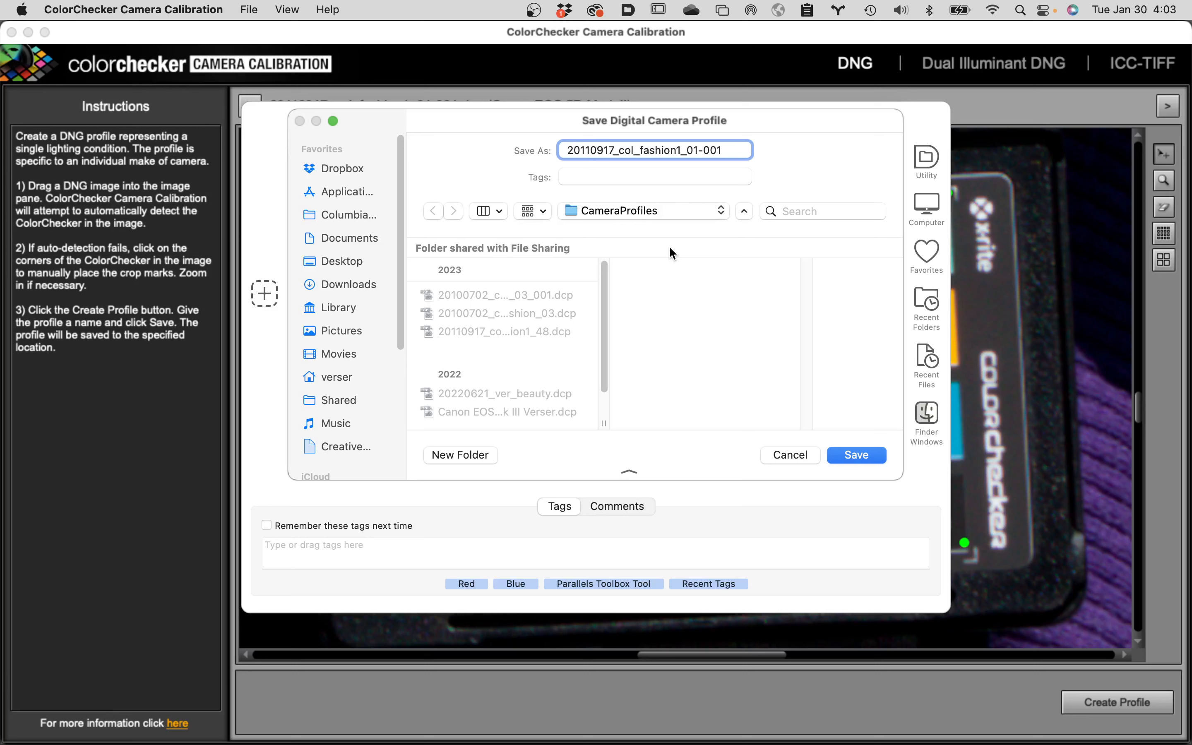
Change the profile's file name to 20110917_col_fashion1_01.dcp and show the folder path of the save location.
key("BackSpace")
key("BackSpace")
key("BackSpace")
key("BackSpace")
type(".dcp;")
key("BackSpace")
left_click(688, 217)
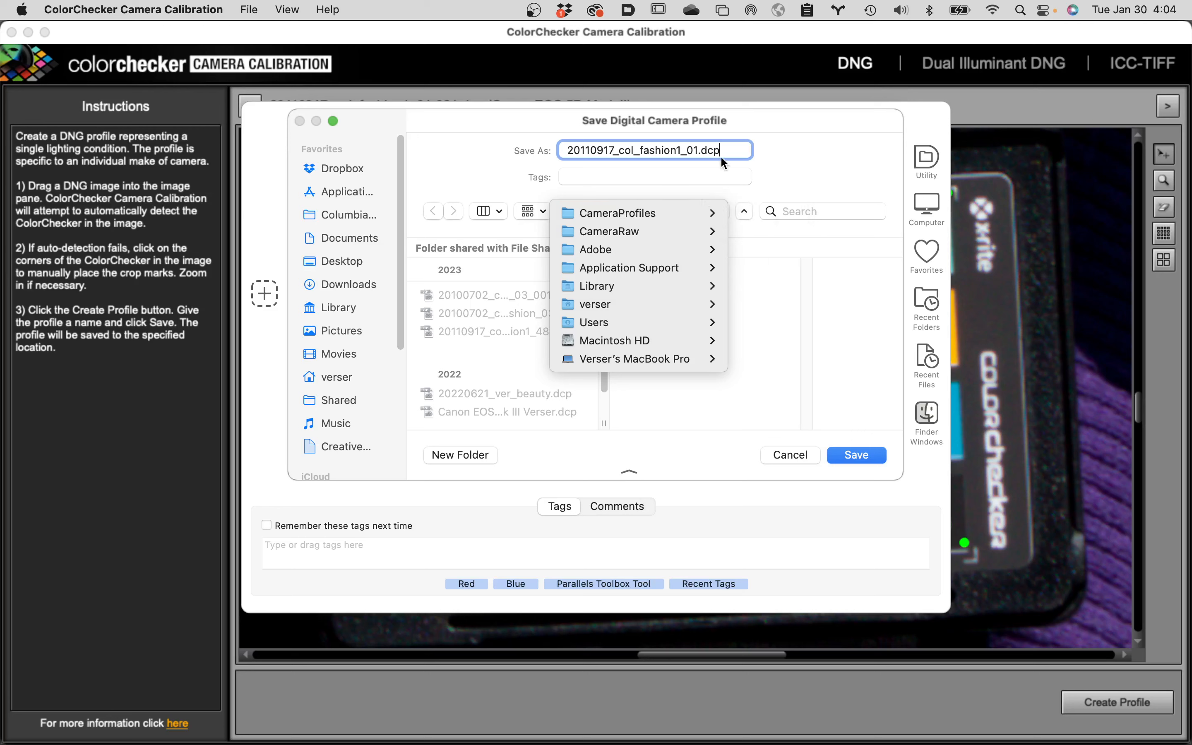
Change the profile's file name to 20110917_col_fashion1_99.dcp, save it in the CameraProfiles folder and dismiss the completion message.
left_click(695, 150)
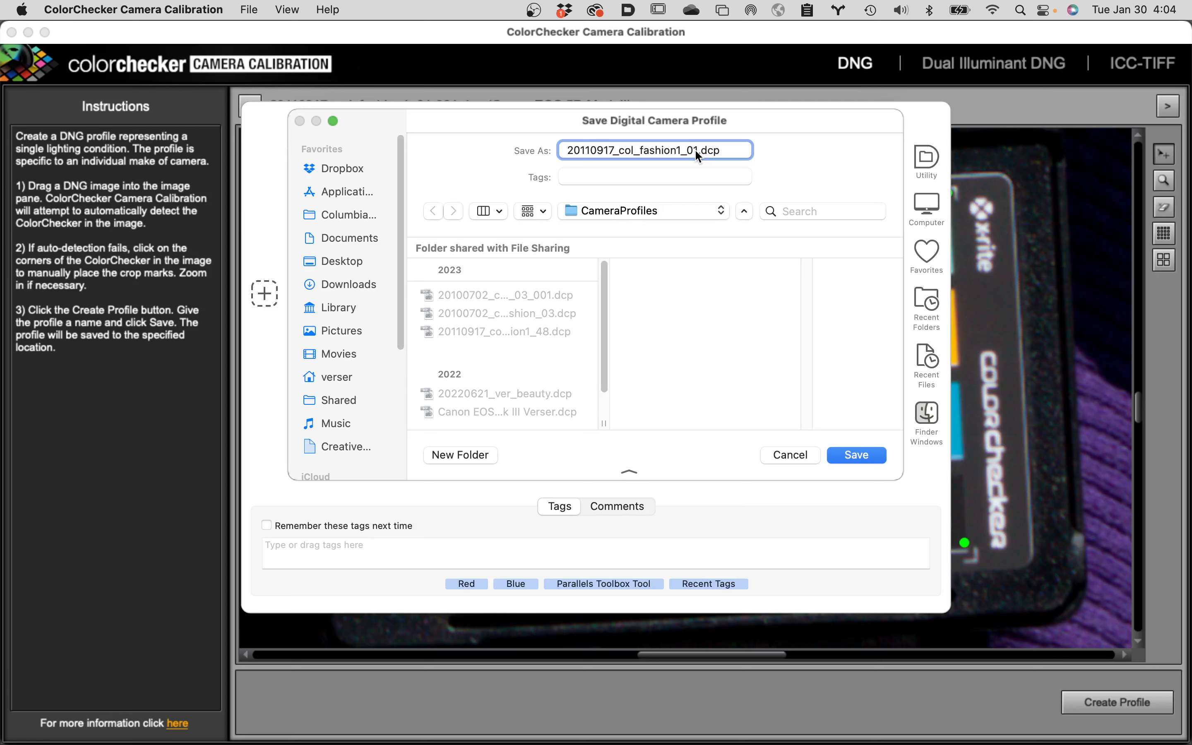
key("BackSpace")
key("BackSpace")
type("99")
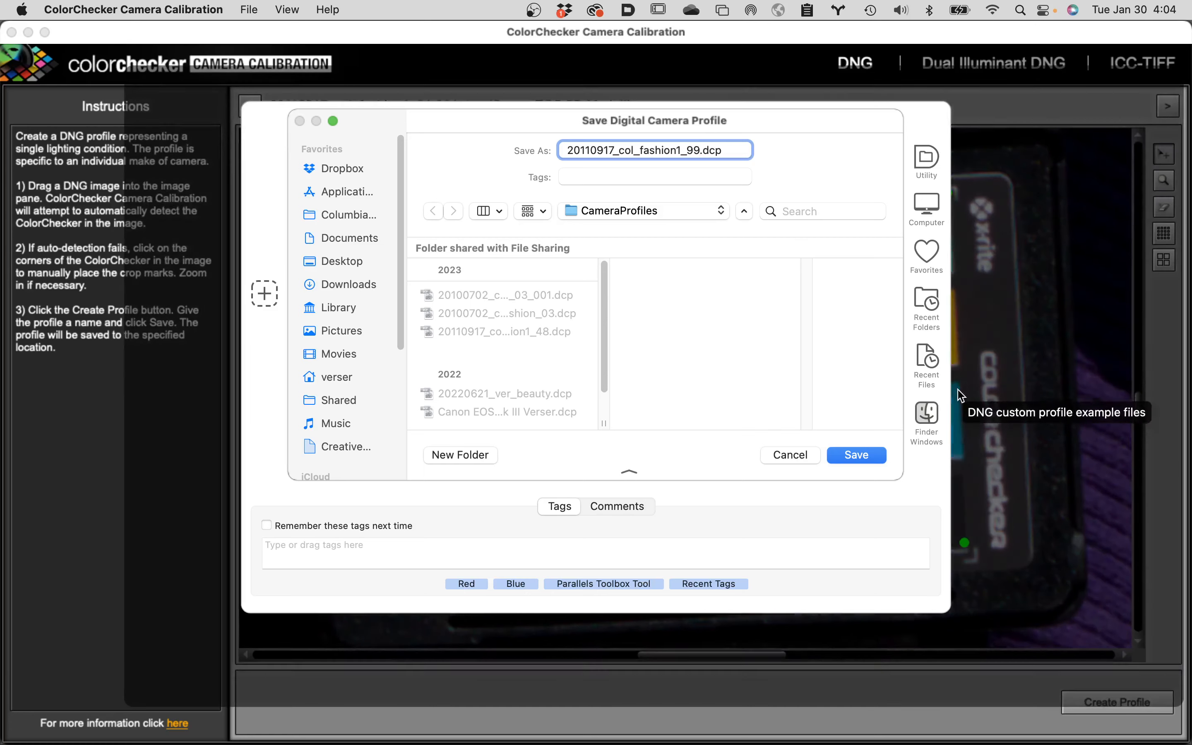
left_click(856, 455)
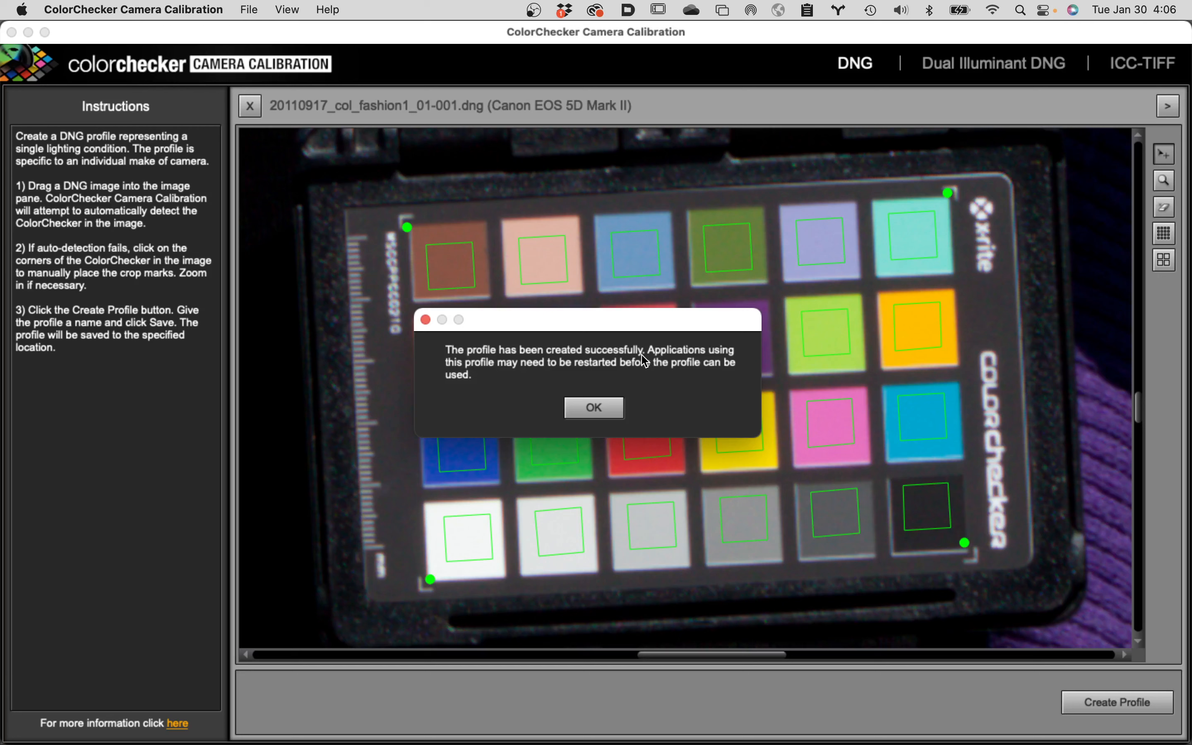
left_click(594, 409)
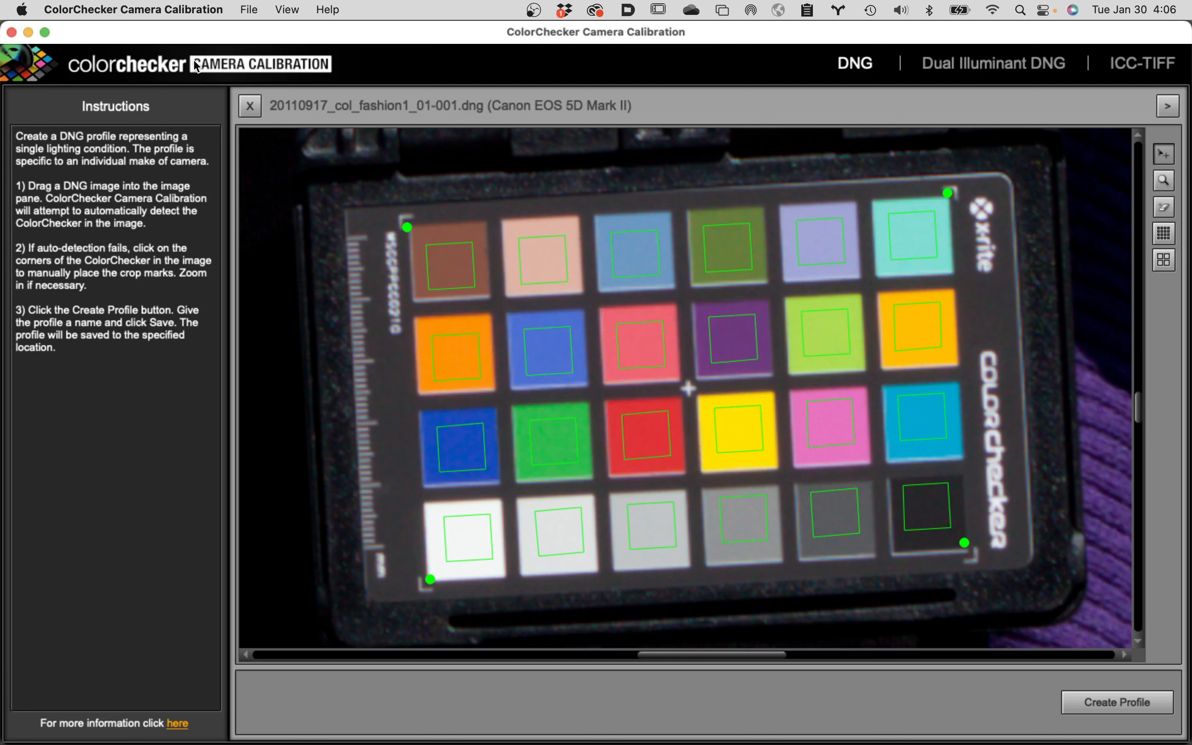
Quit ColorChecker Camera Calibration, open 20110917_col_fashion1_01-001.CR2 from Finder in Camera Raw and collapse the Light and Color sections.
left_click(107, 7)
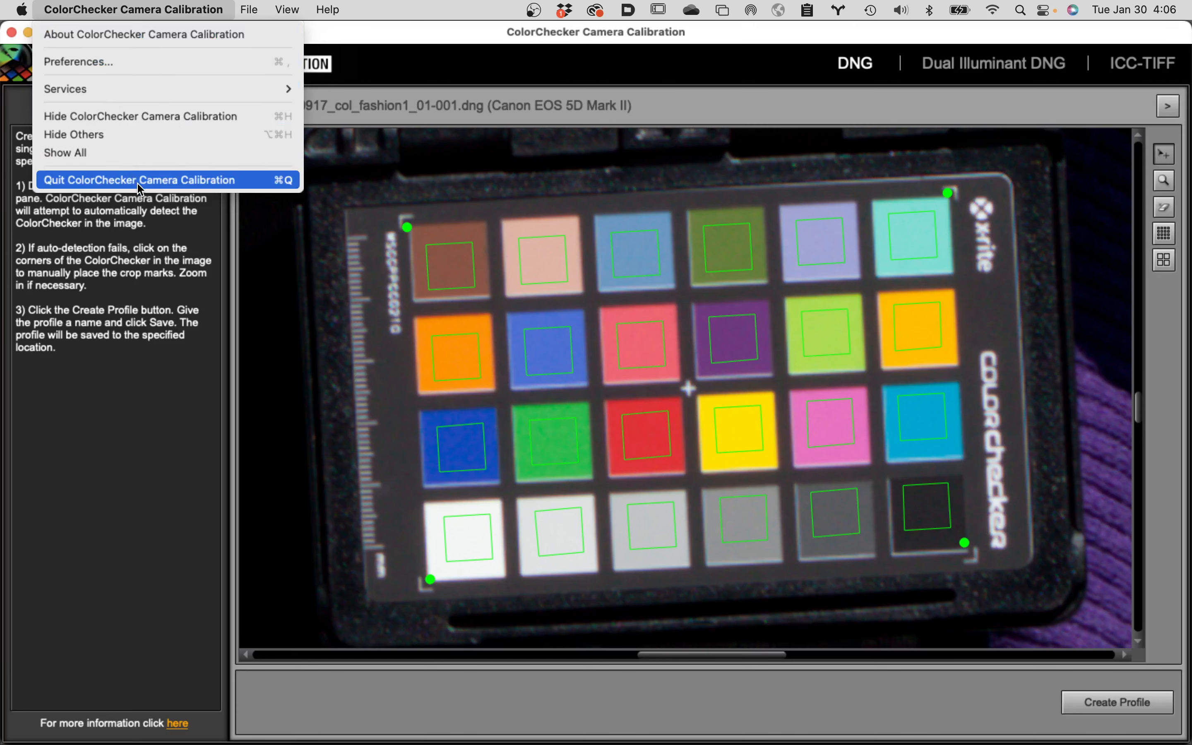
left_click(123, 180)
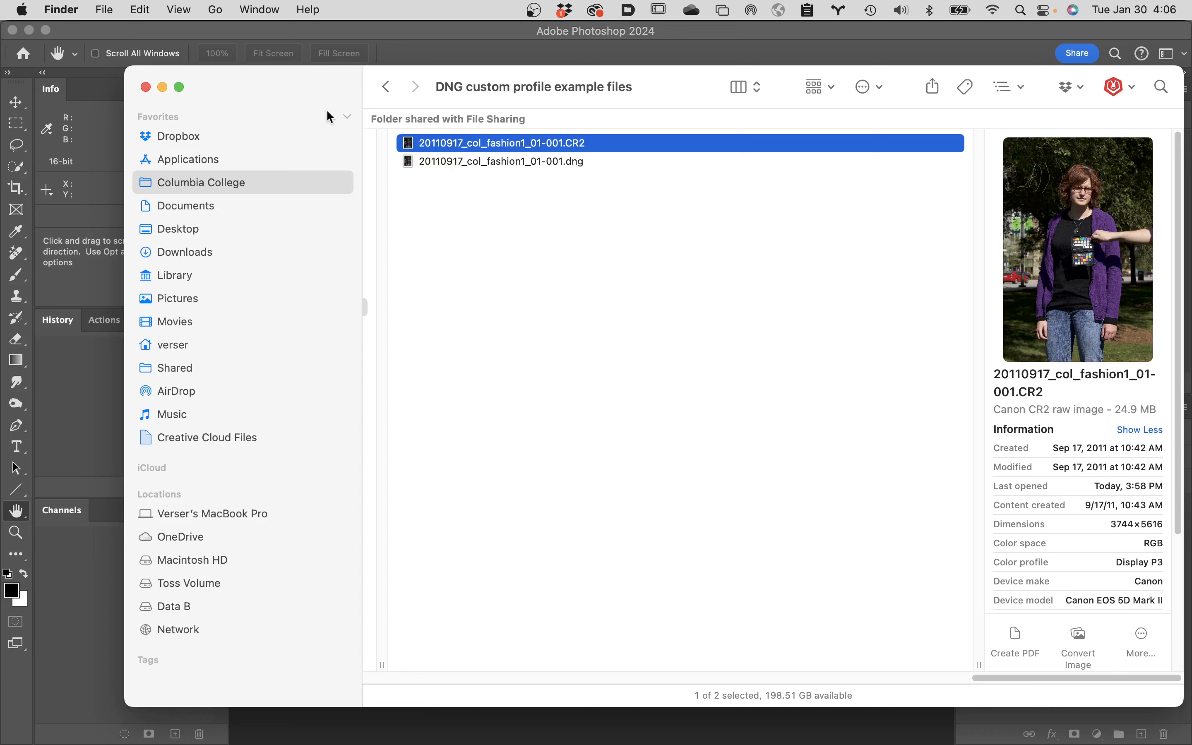
double_click(413, 147)
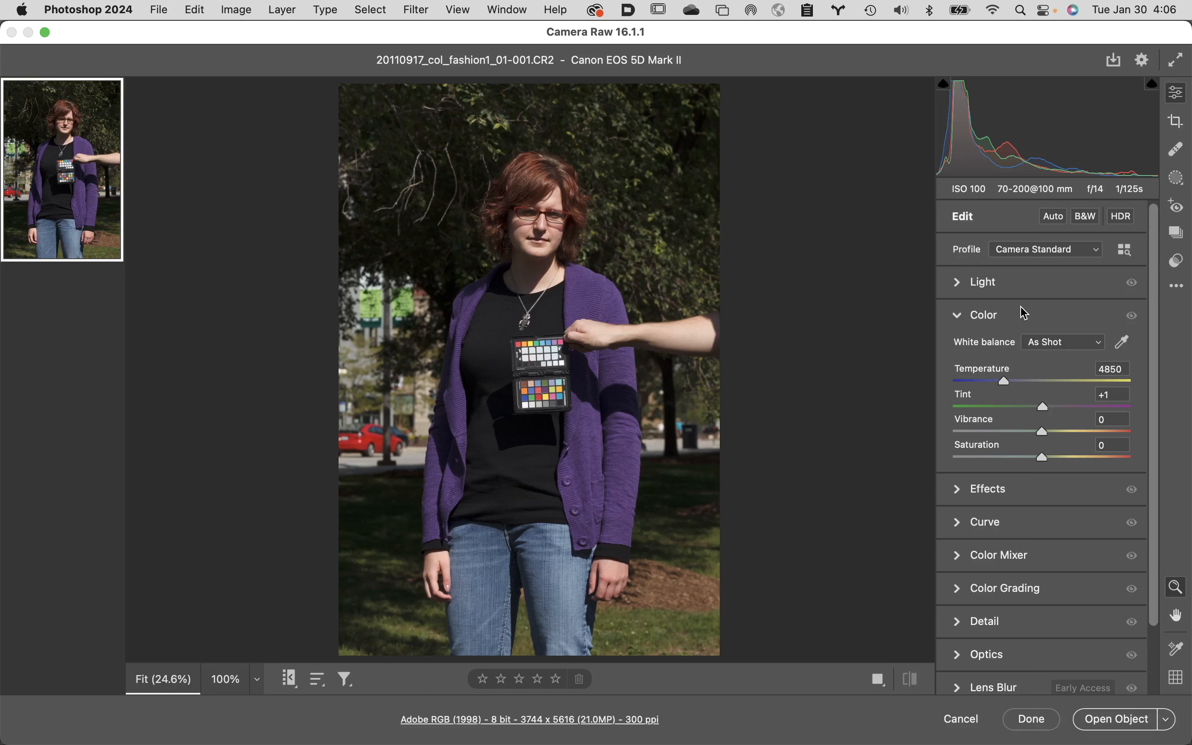
left_click(958, 283)
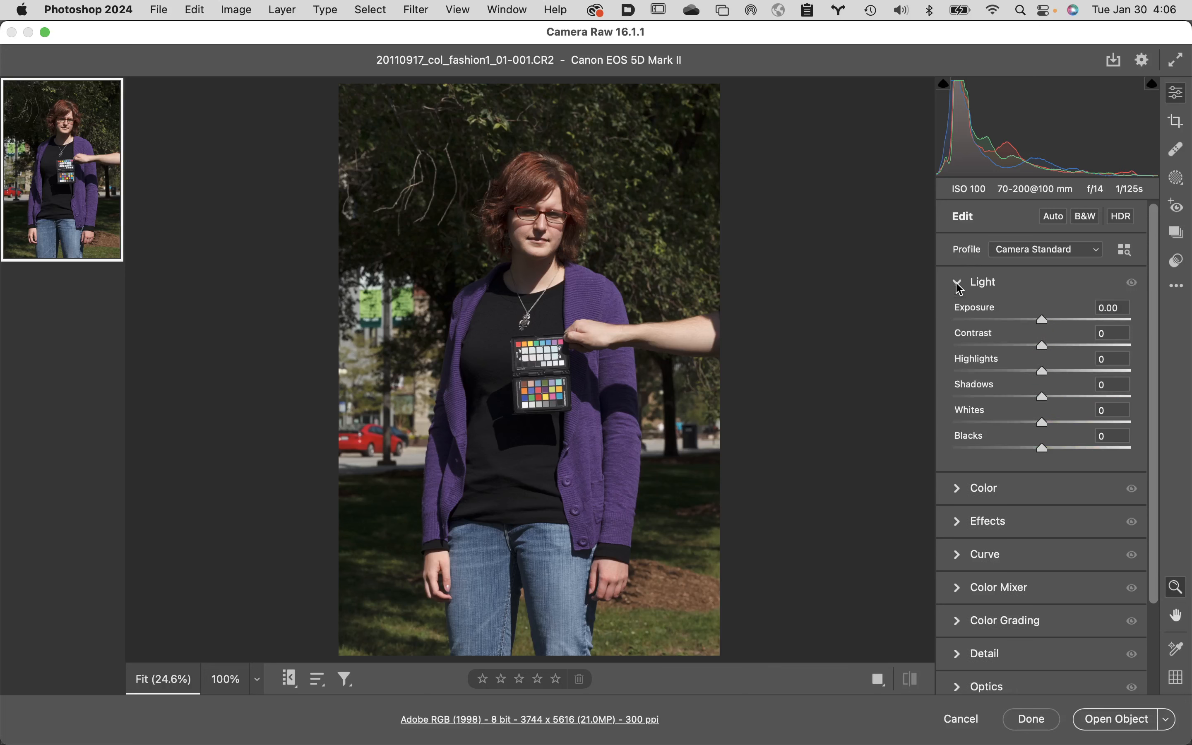
left_click(958, 284)
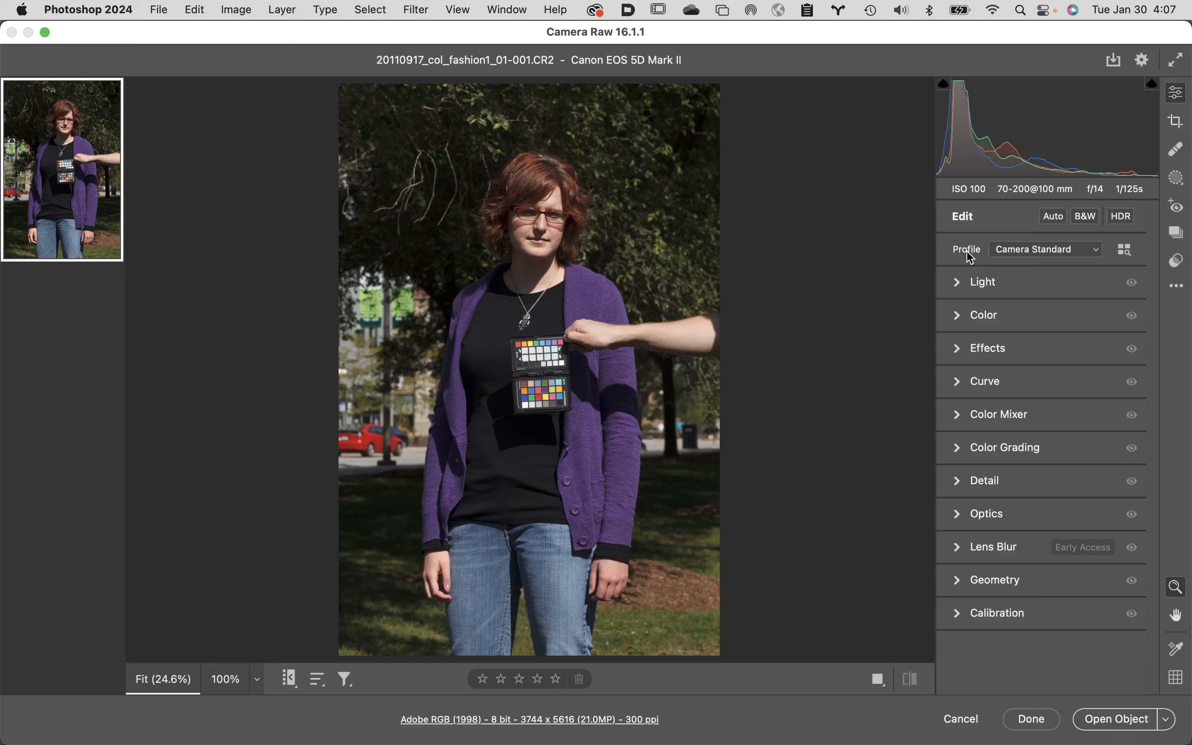
left_click(1081, 254)
left_click(1141, 252)
left_click(1127, 254)
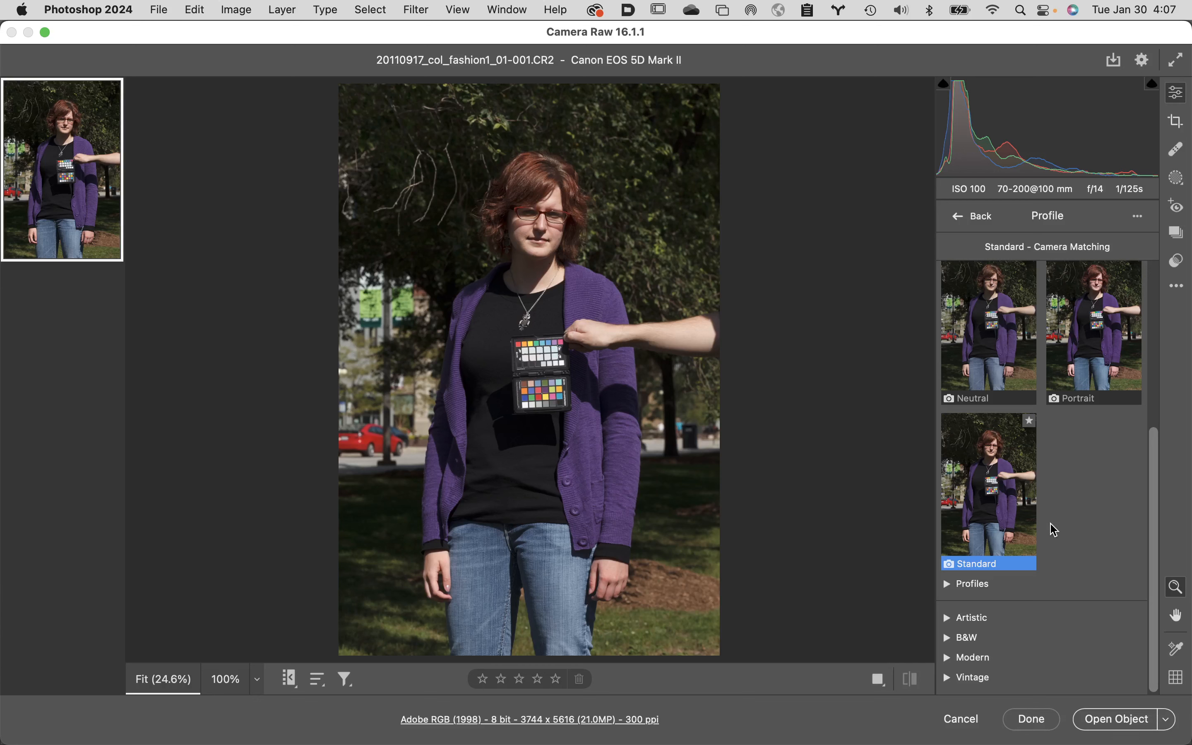
left_click(947, 585)
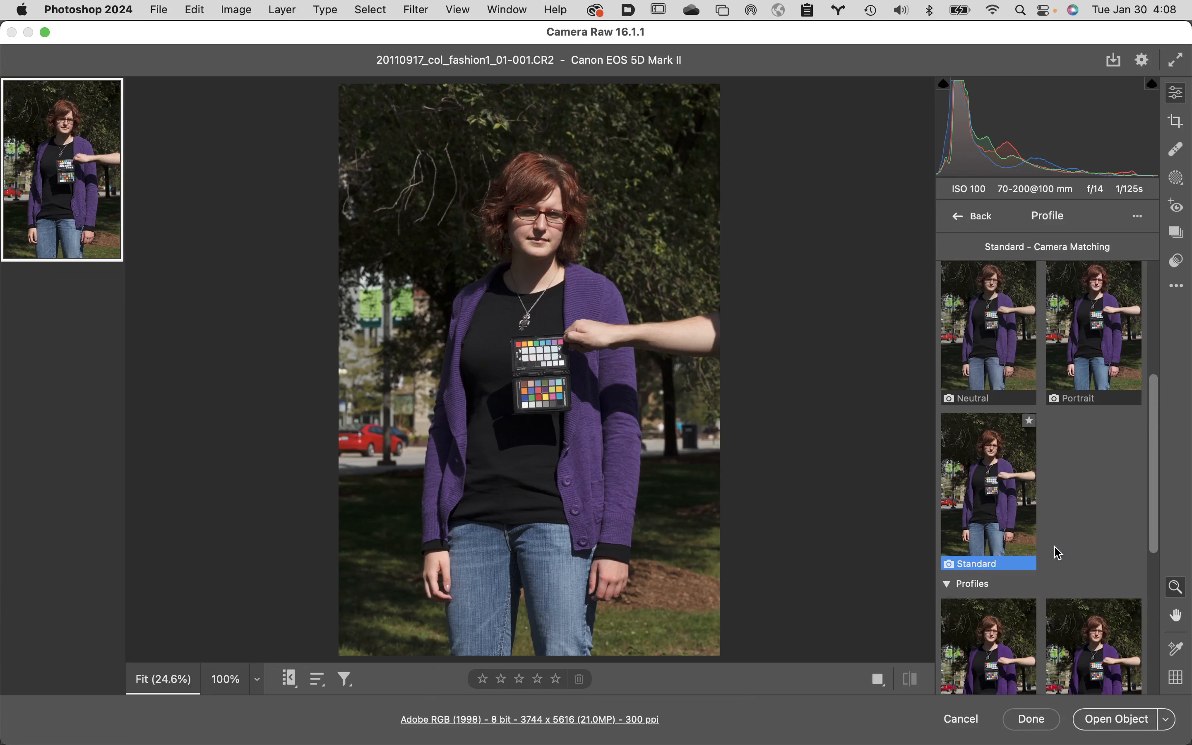
left_click_drag(1157, 493, 1166, 633)
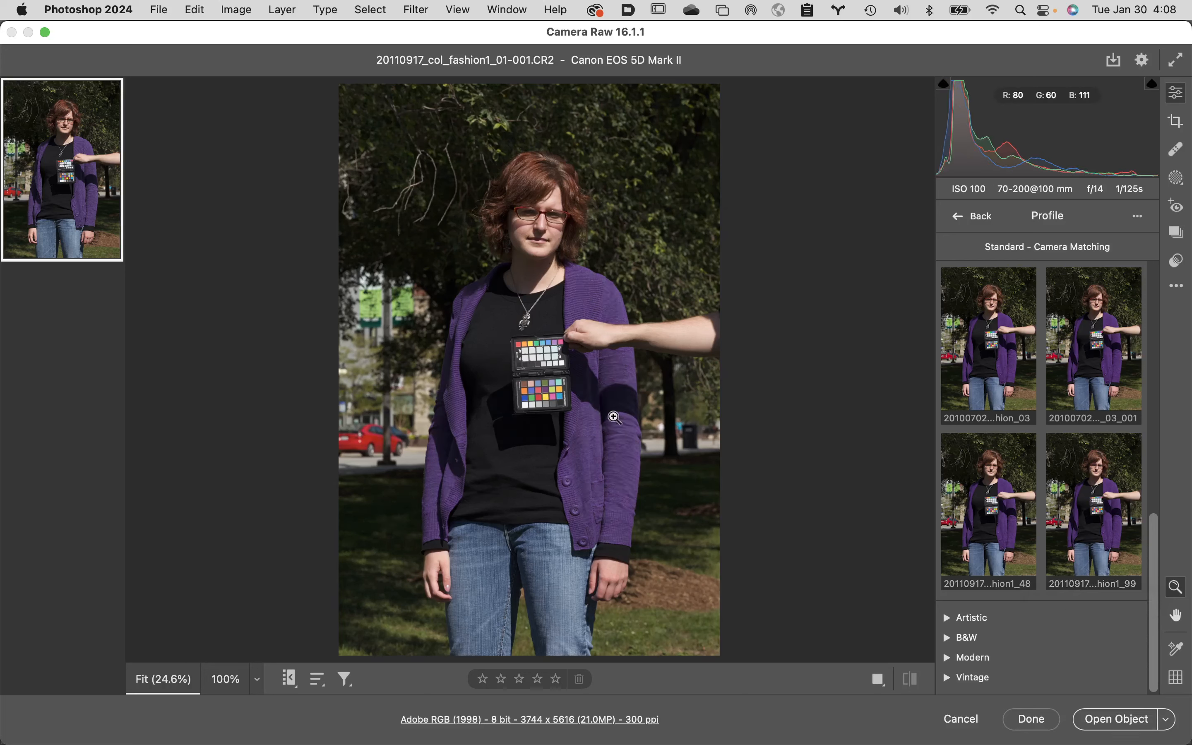
Apply the custom profile 20110917_col_fashion1_99 while viewing the color chart at 100%, and return to the edit settings with the whole image fitted.
left_click(532, 374)
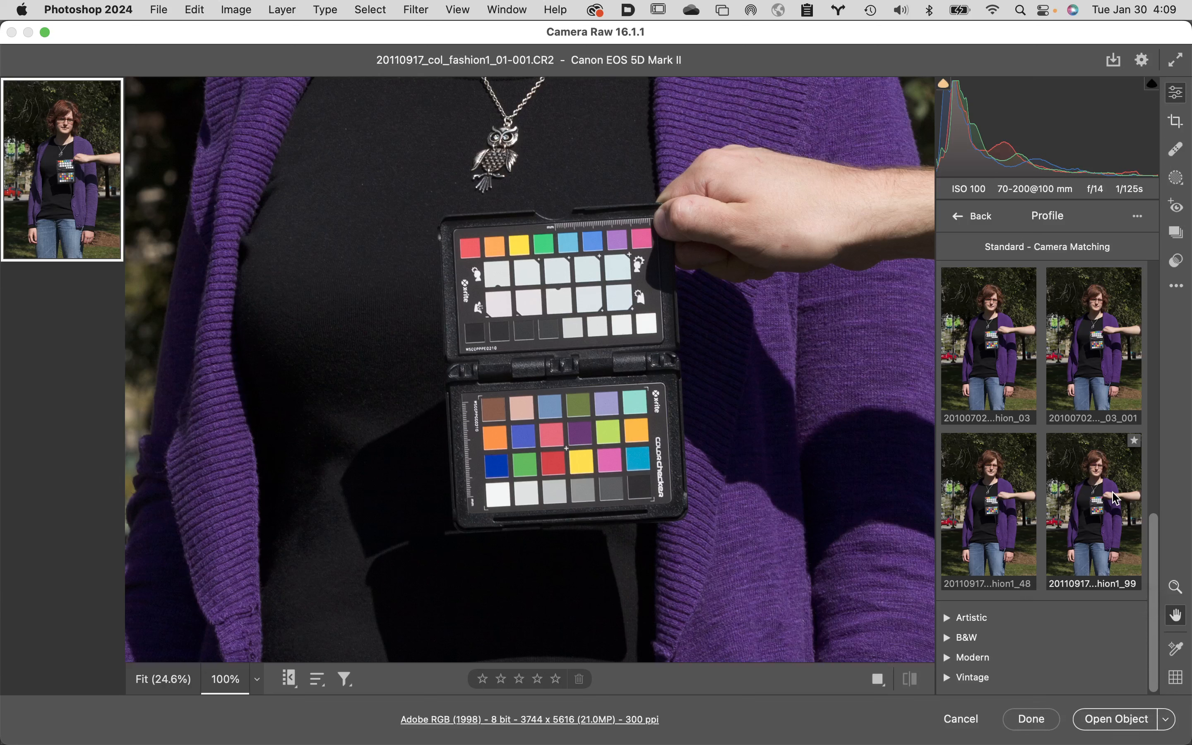
left_click(1116, 499)
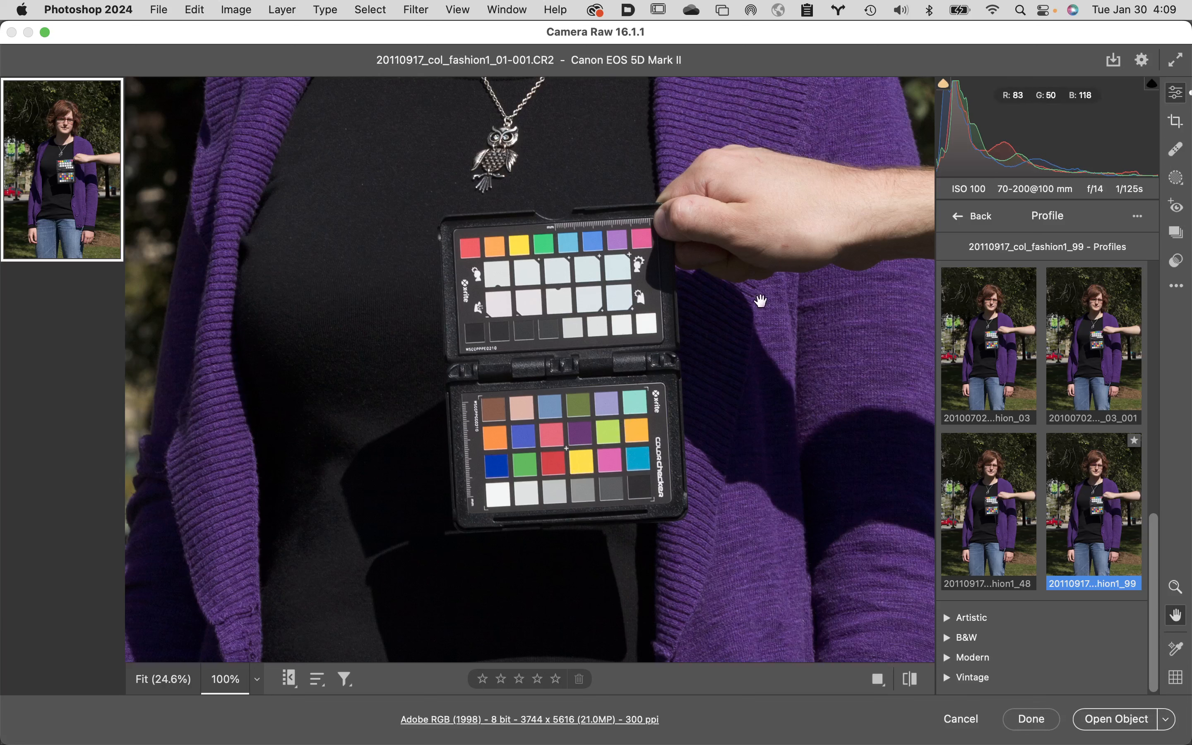
key("z")
left_click(681, 321, "alt")
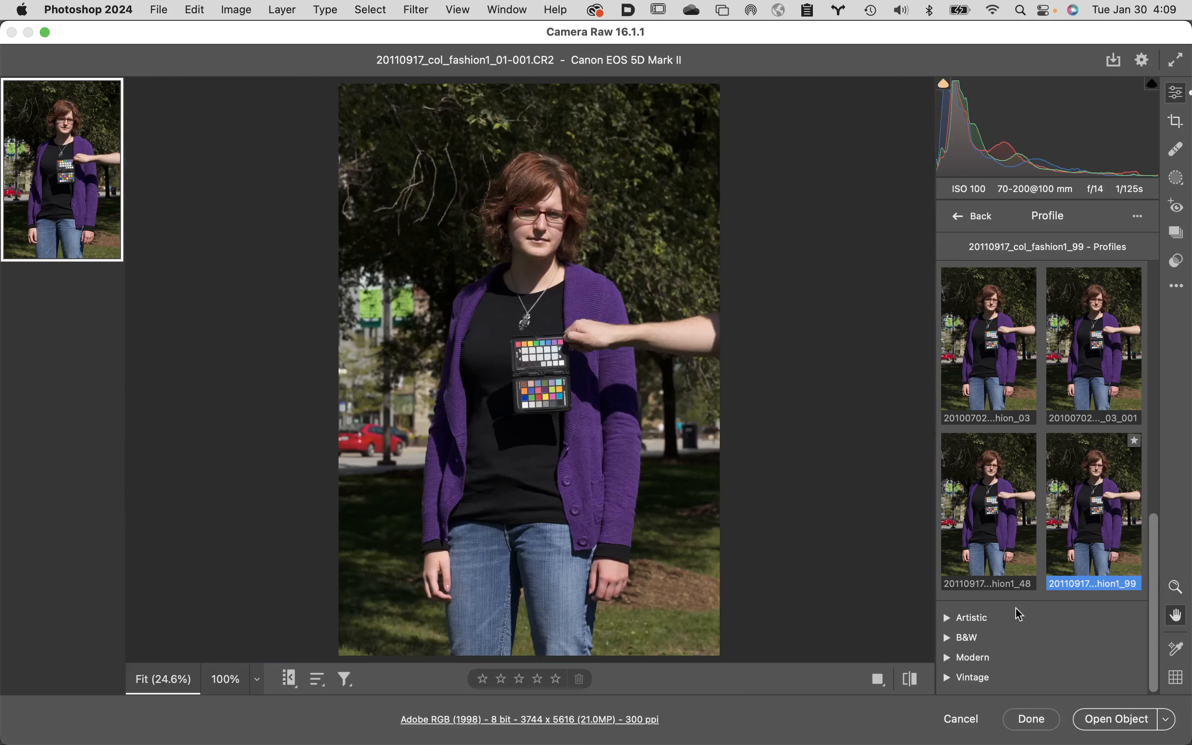
left_click(988, 223)
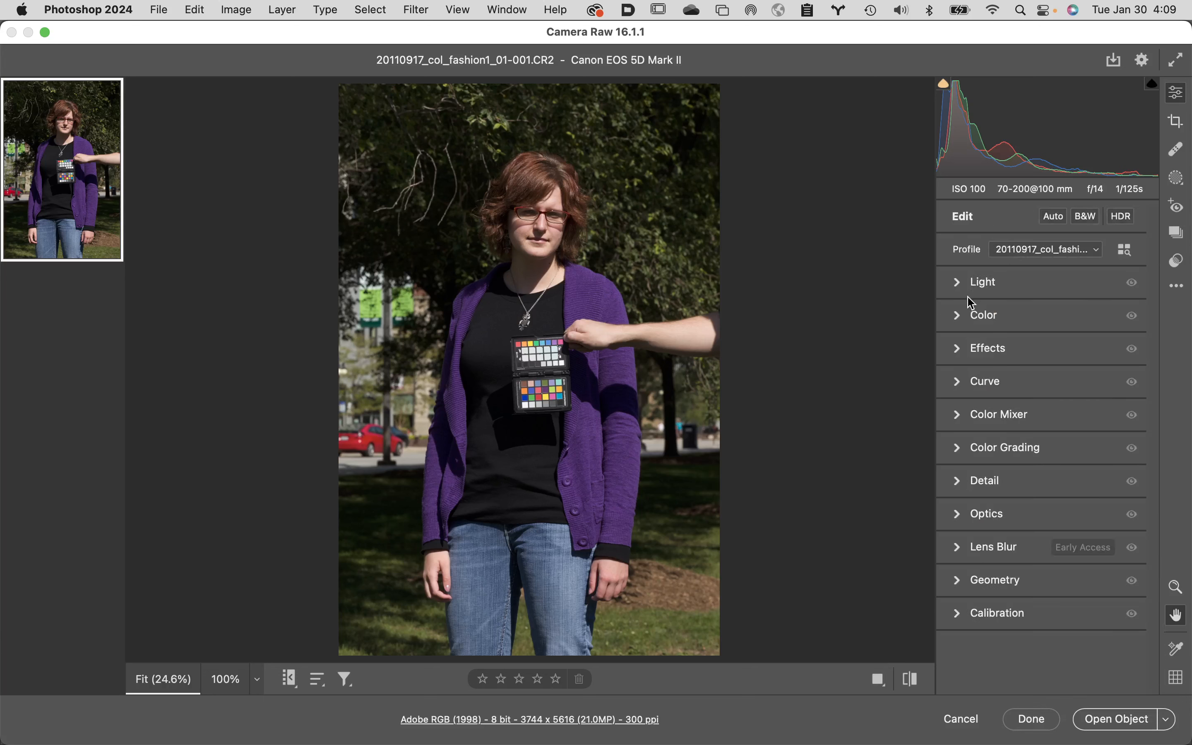
Set the white balance by sampling the third patch, light gray, in the bottom row of the color chart with the White Balance eyedropper.
left_click(959, 322)
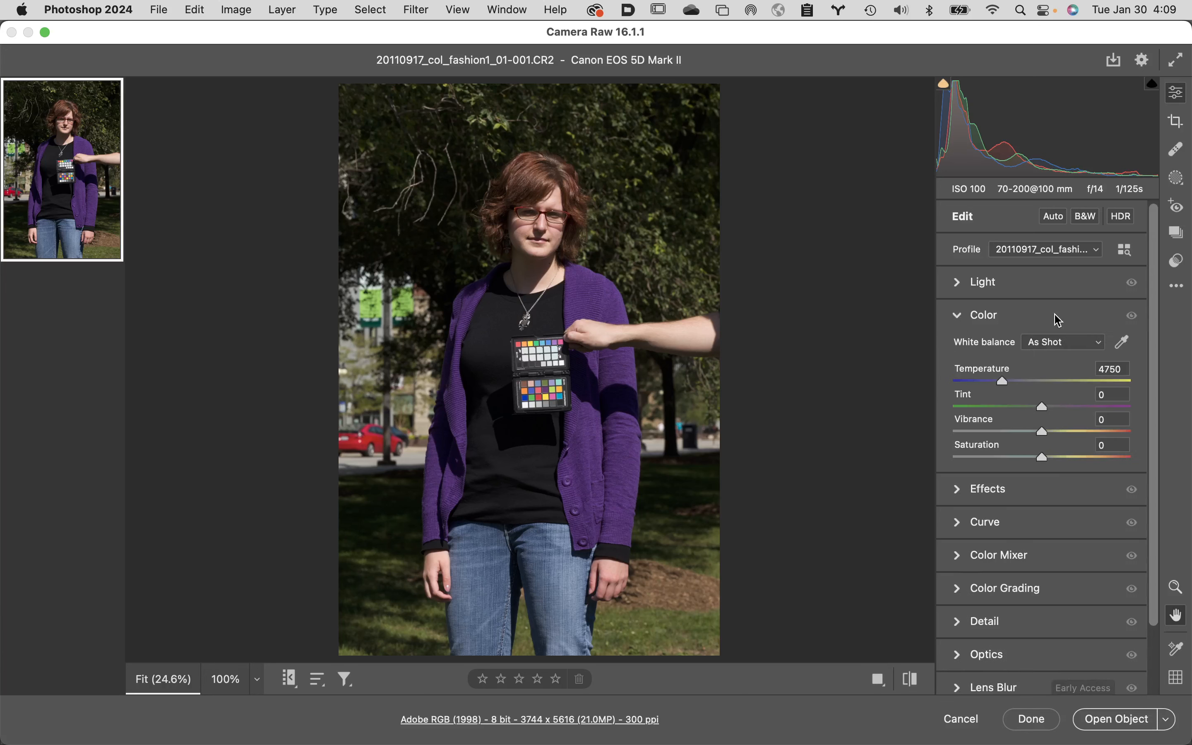
left_click(1125, 344)
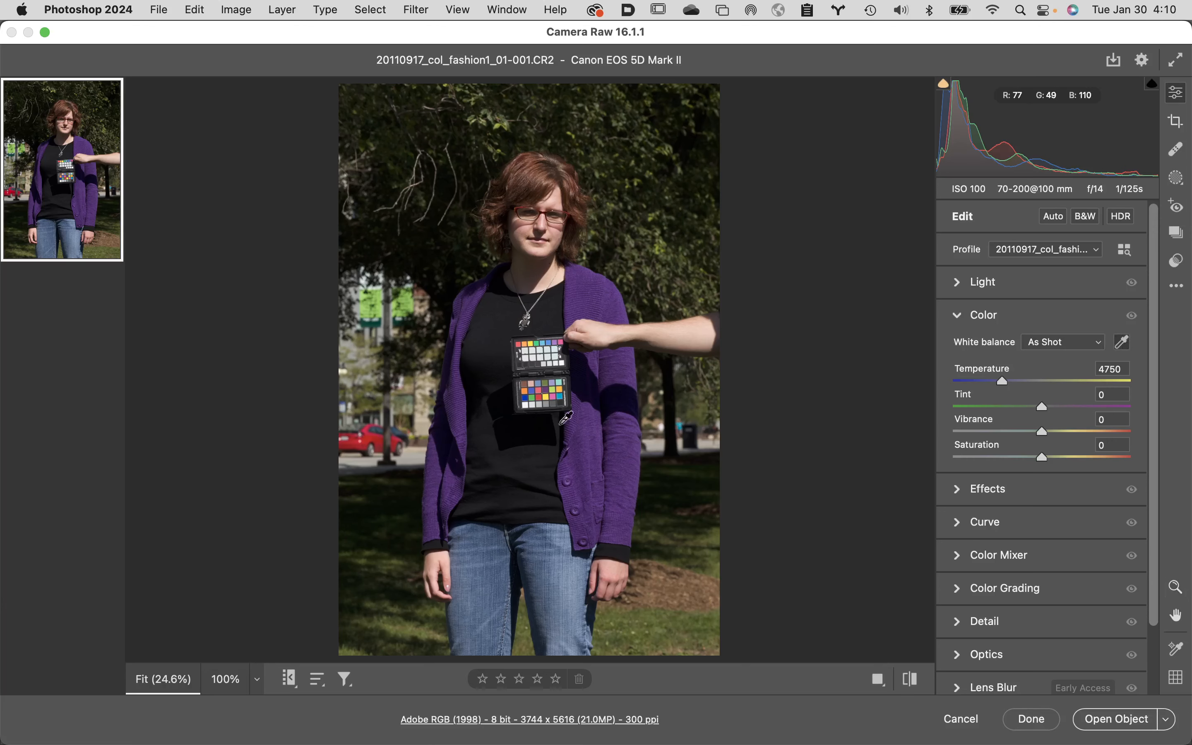
left_click(545, 376)
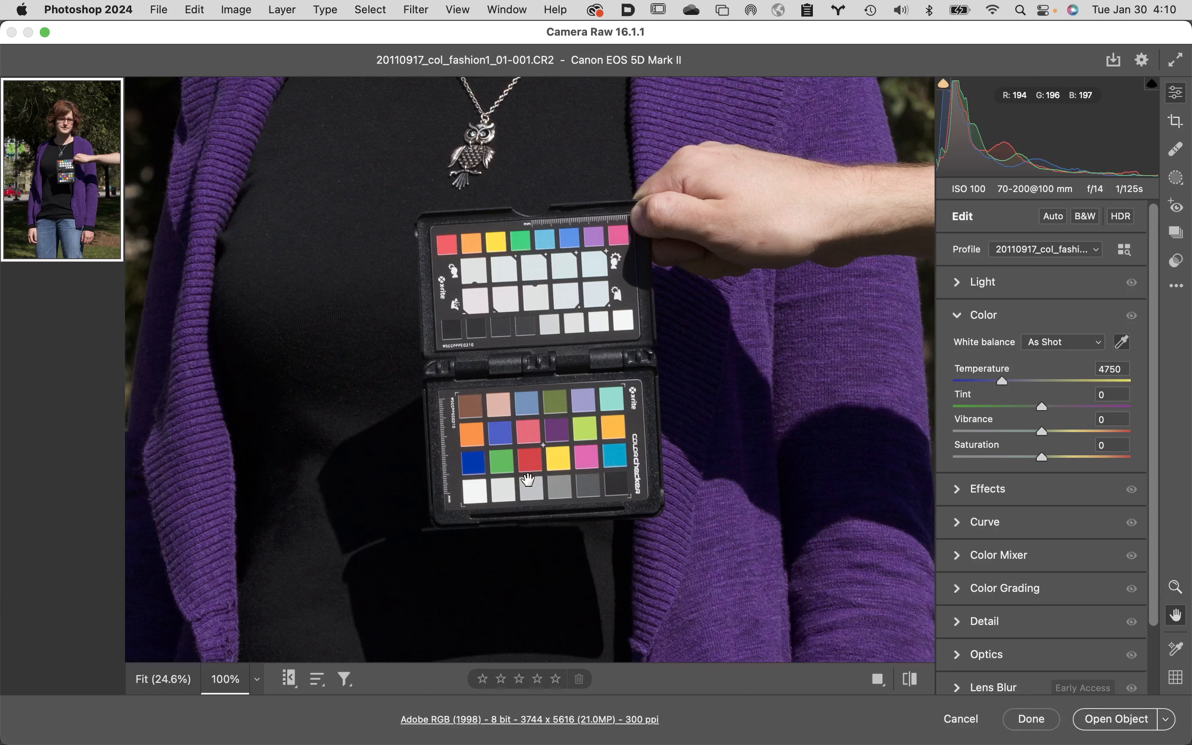
left_click(1123, 342)
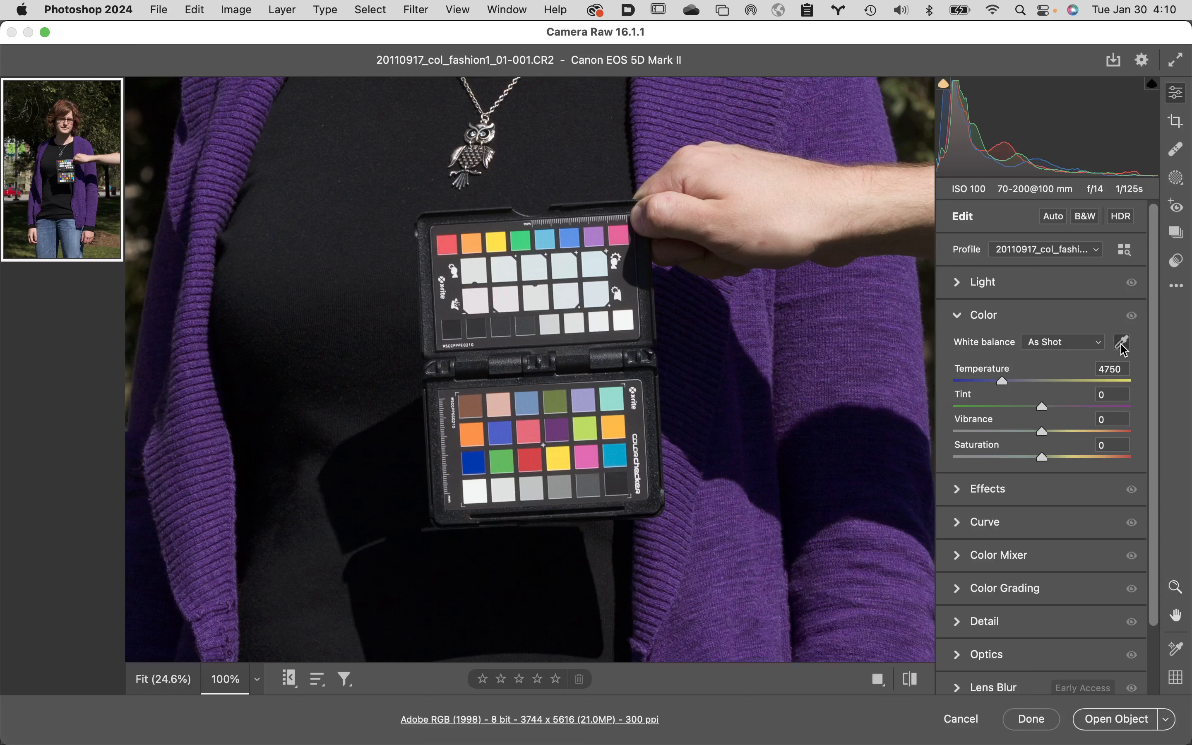
left_click(533, 487)
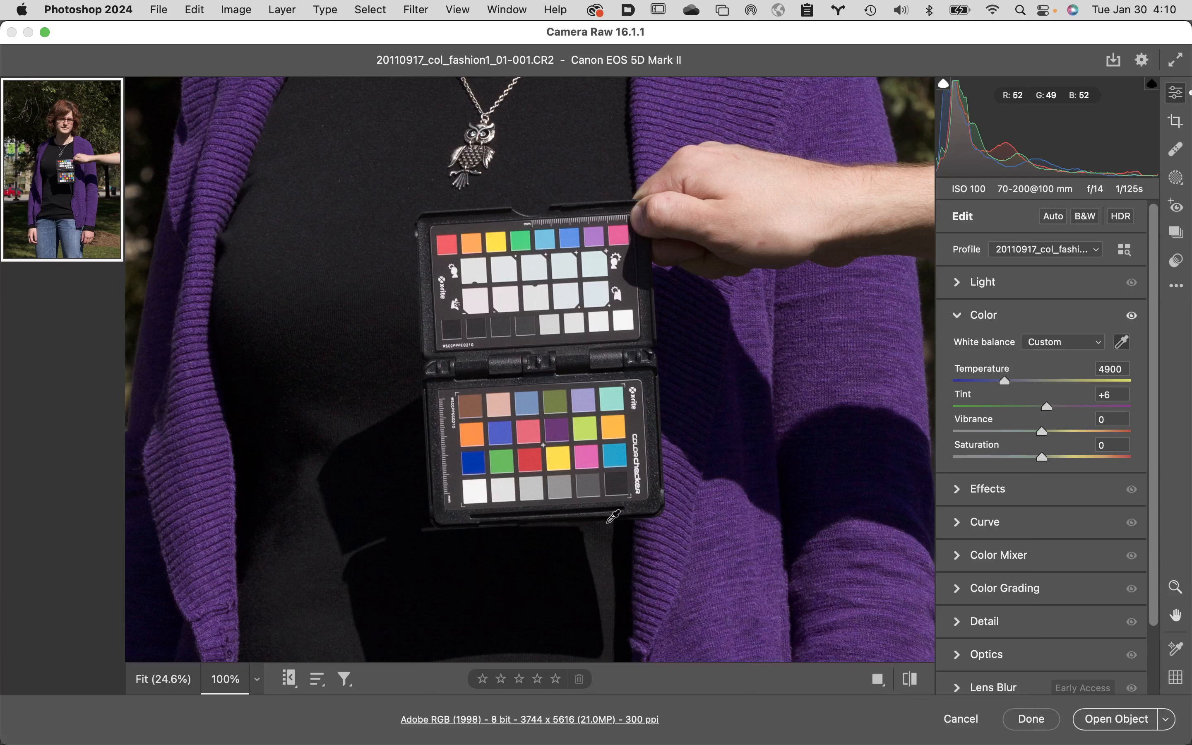
Switch to Finder and delete the old 20110917_col_fashion1_01-001.dng from the DNG custom profile example files folder.
left_click(27, 729)
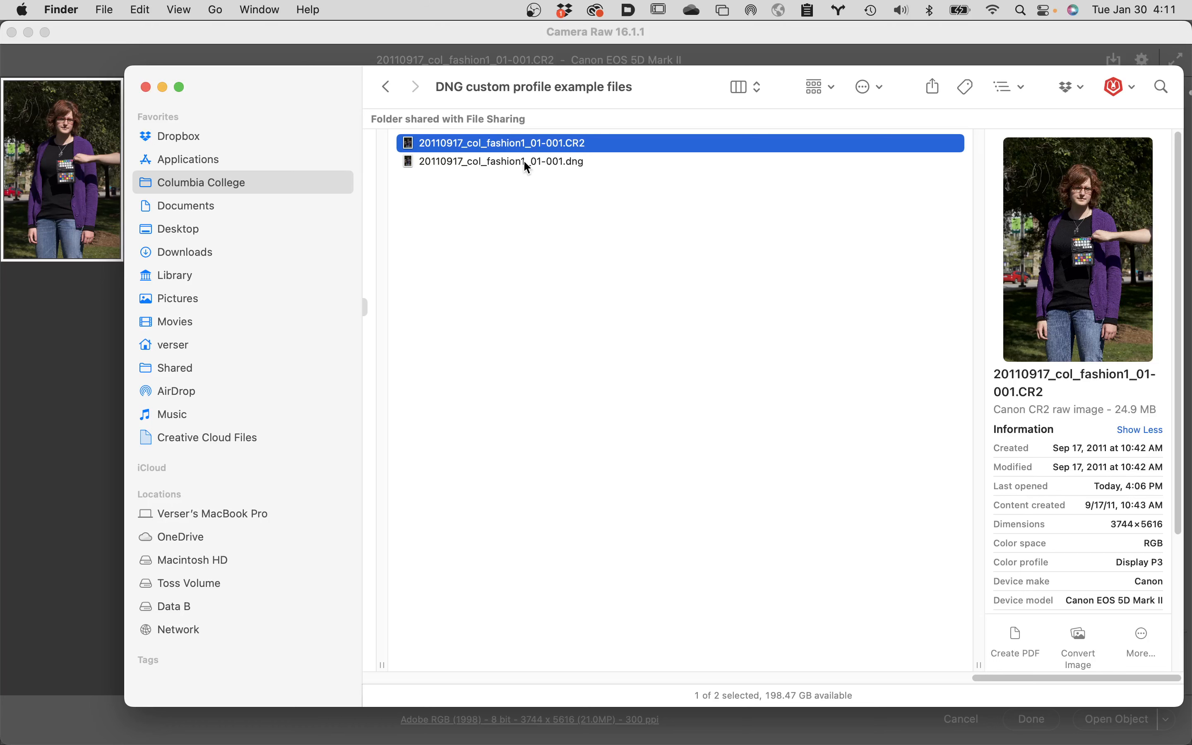
left_click(527, 168)
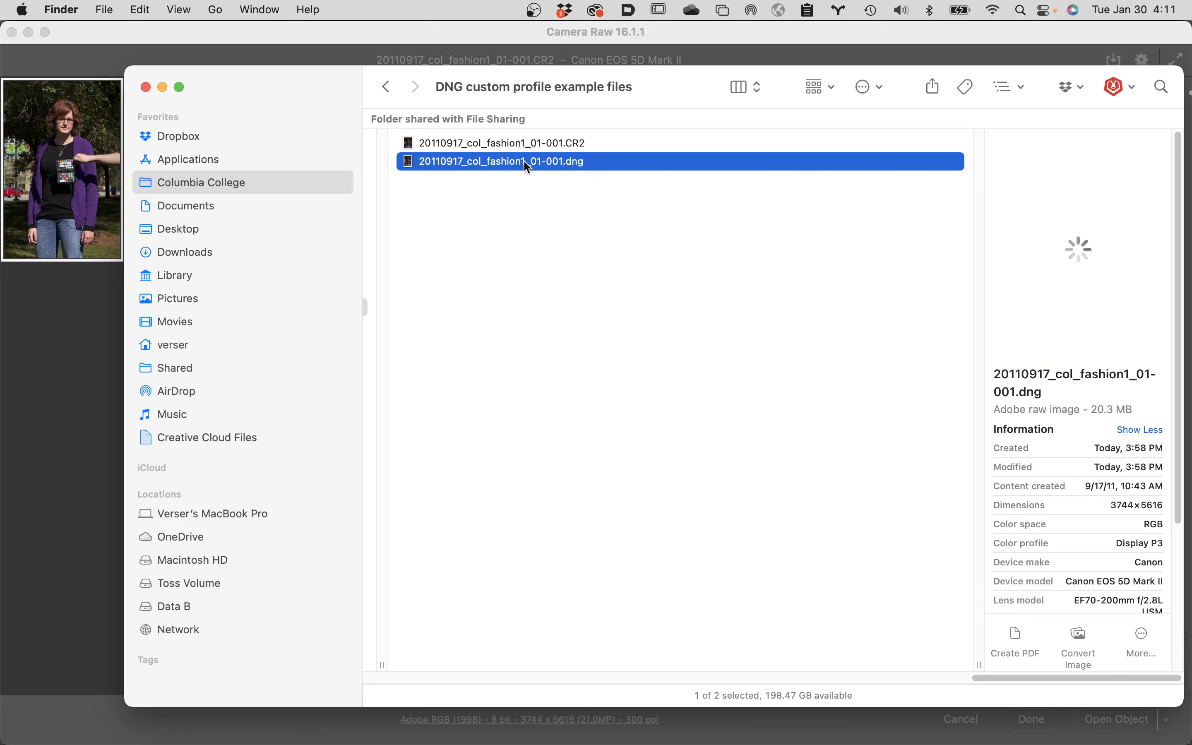
key("super+BackSpace")
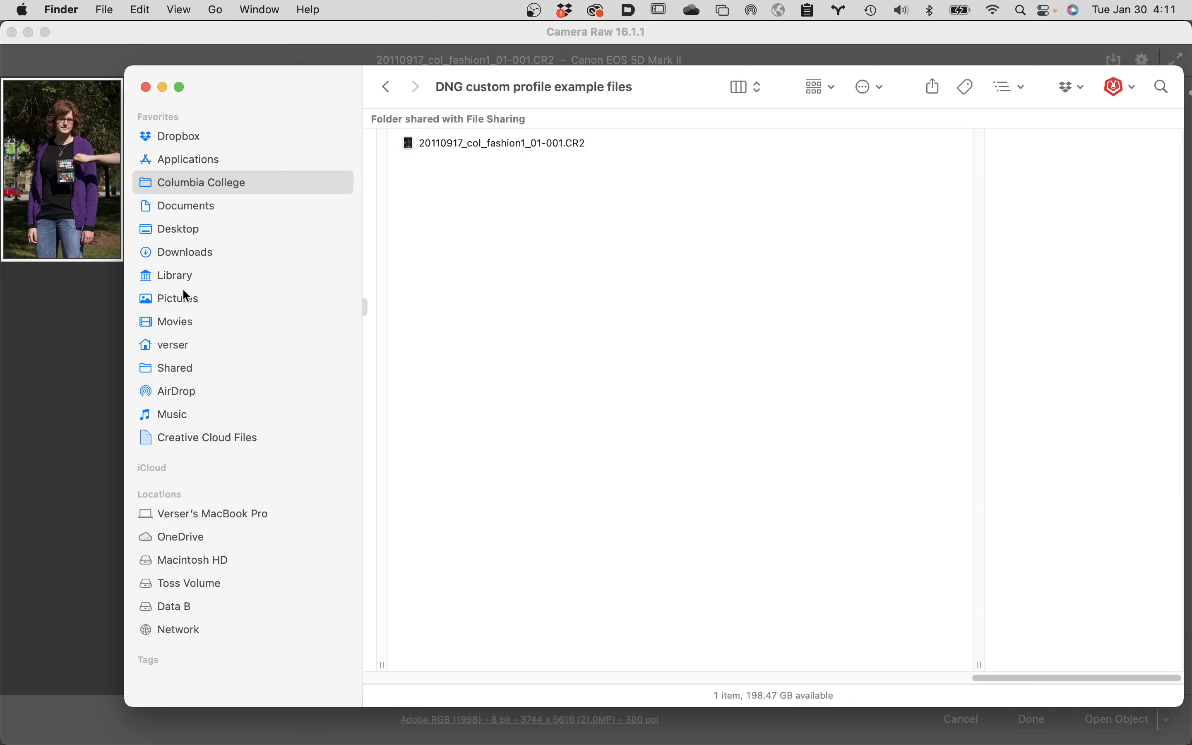
Return to Camera Raw, save the edited image as a Digital Negative in the same location, and show its folder in Finder.
left_click(81, 378)
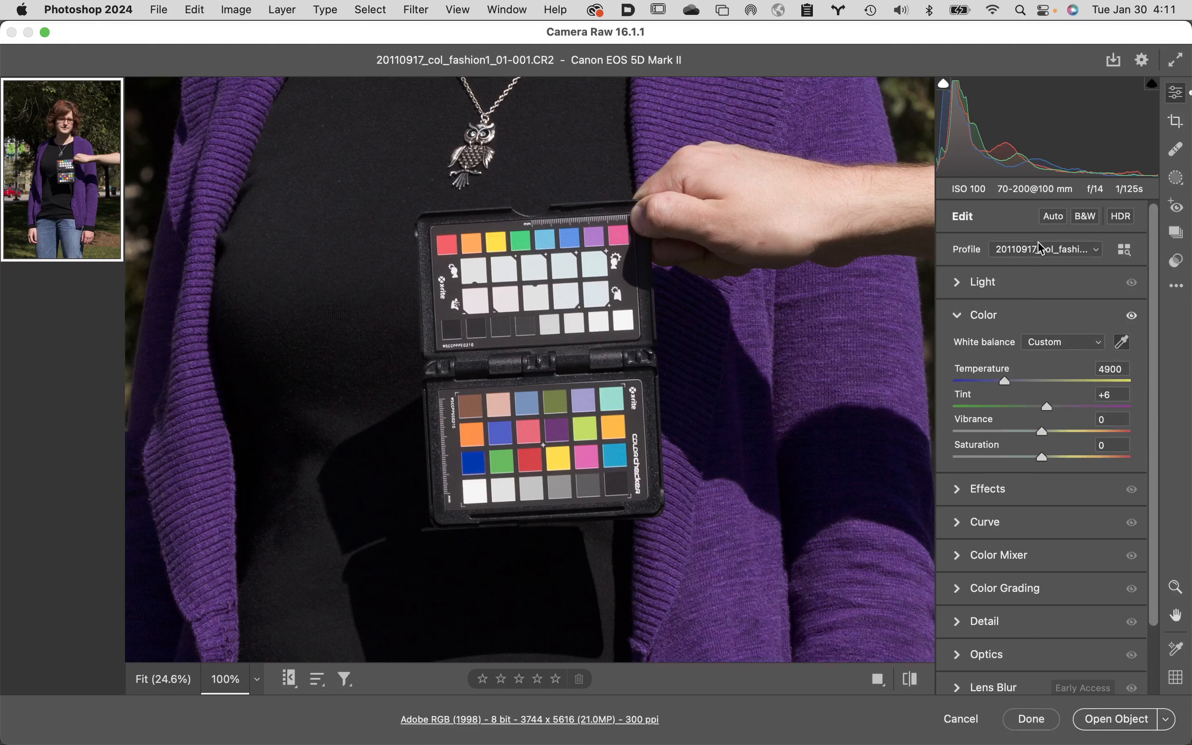
left_click(1115, 62)
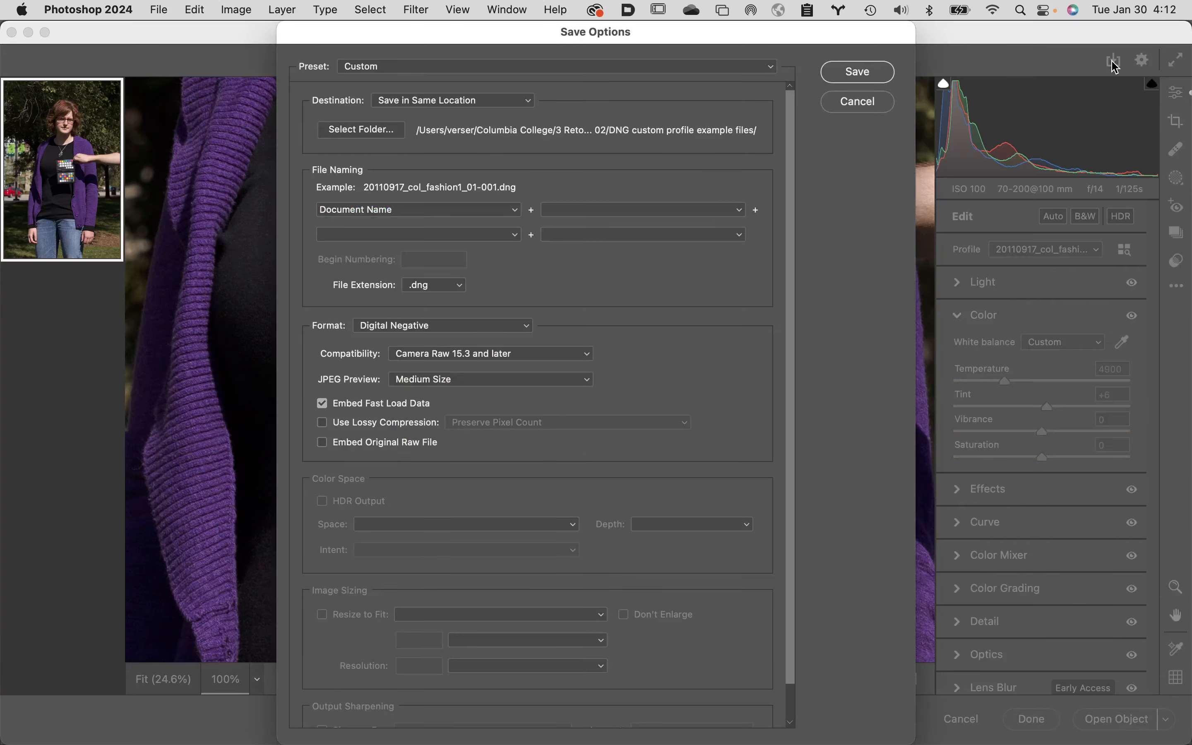
left_click(865, 72)
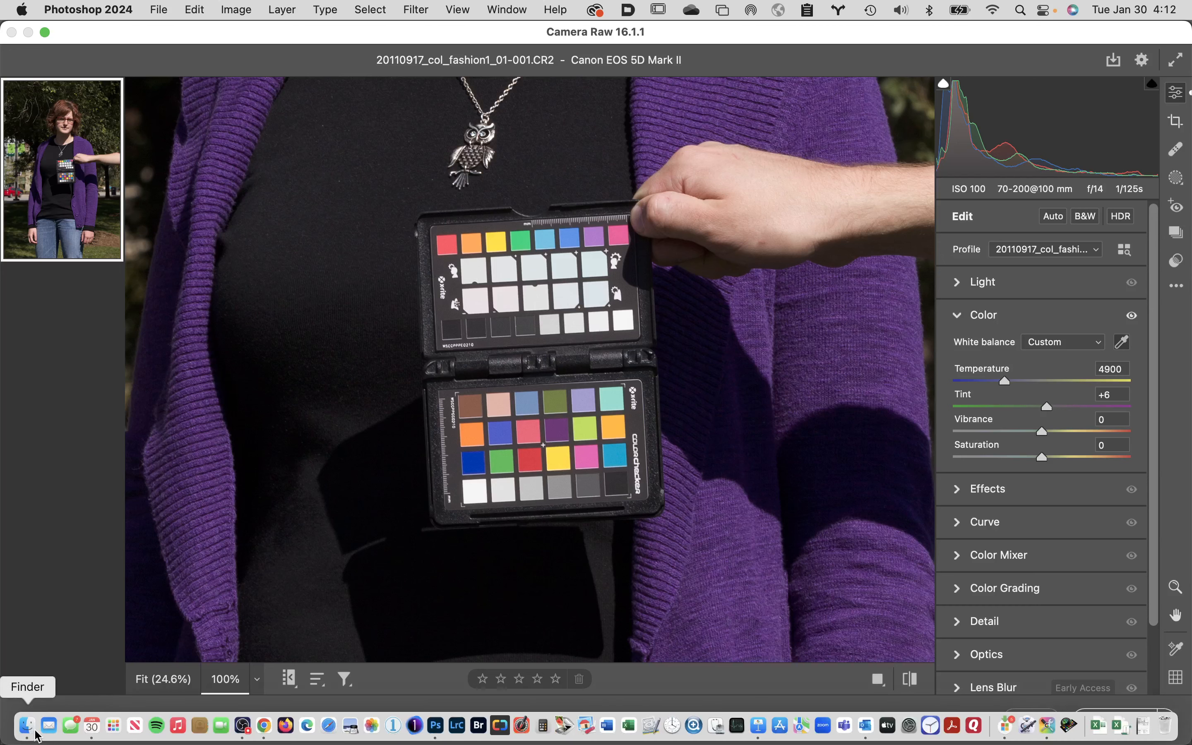
left_click(31, 730)
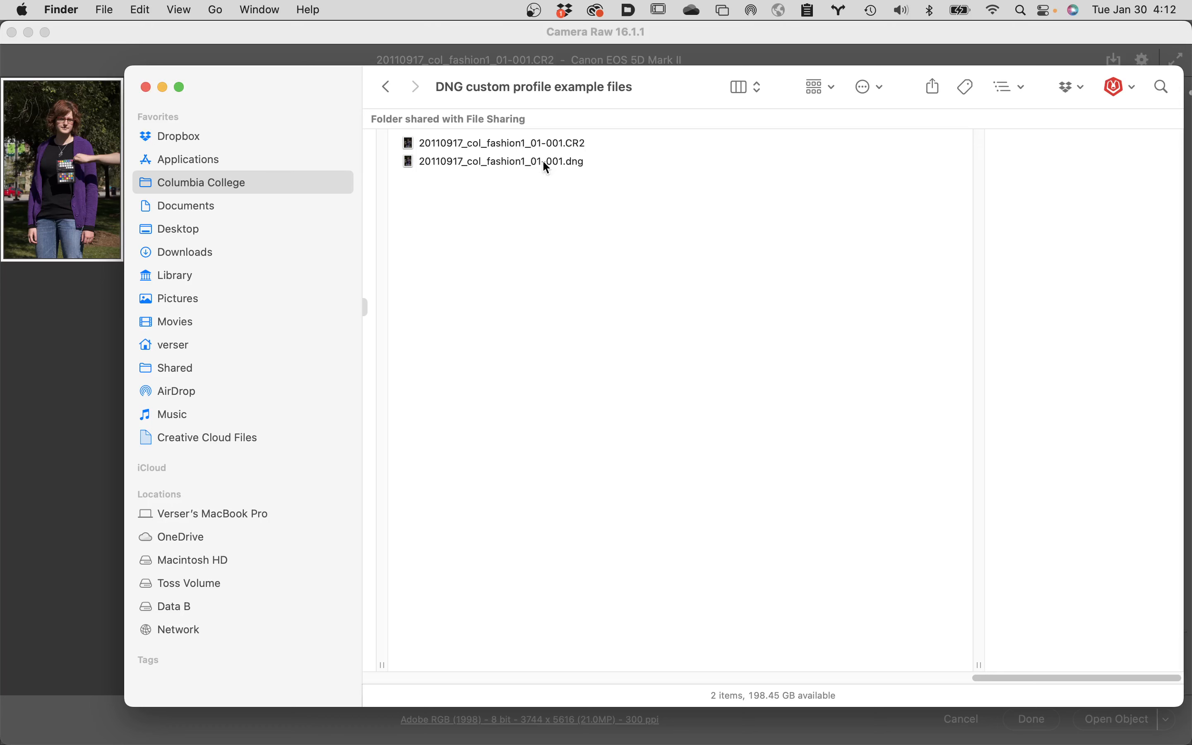